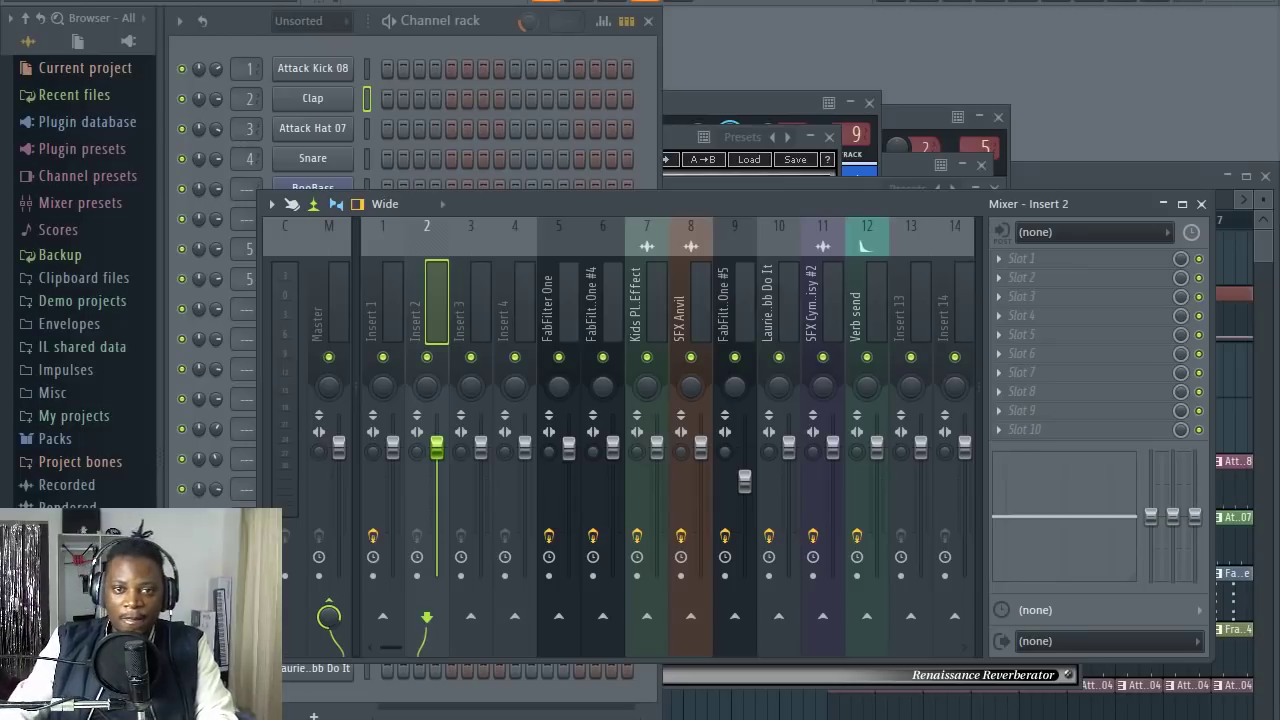
- Audition the dry Clap channel repeatedly through mixer track Insert 2
key(q)
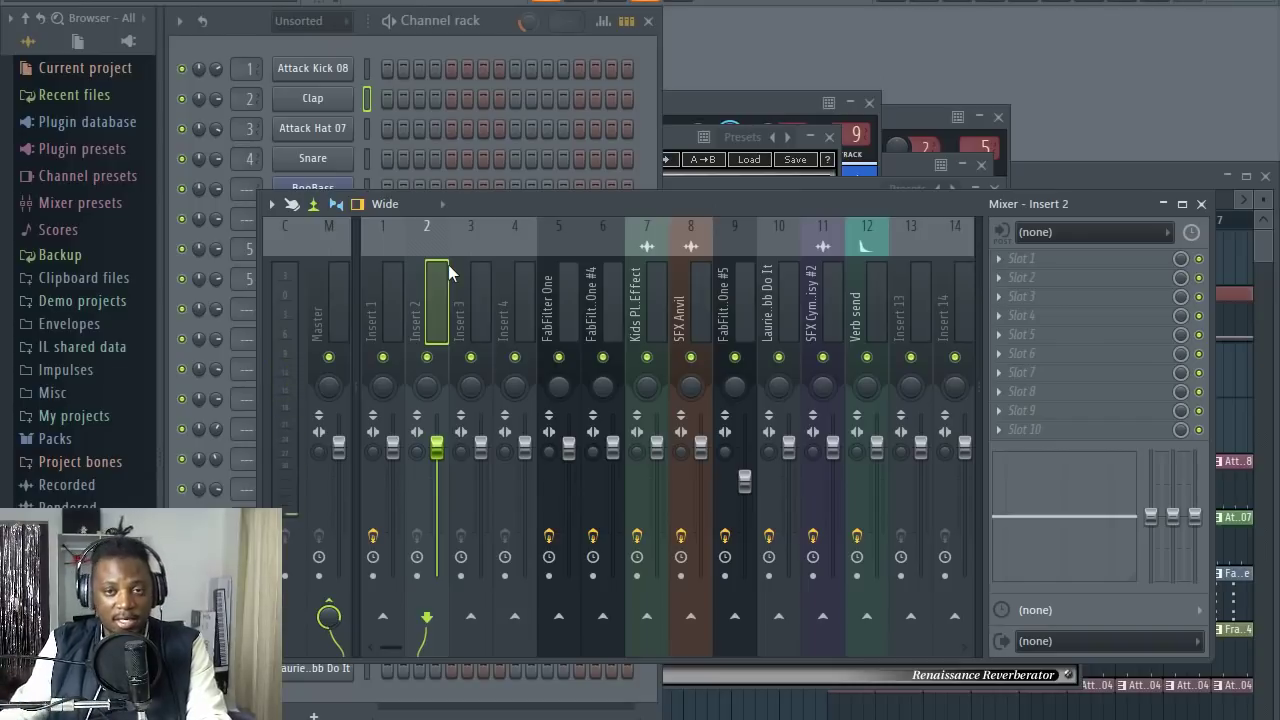
key(q)
key(q)
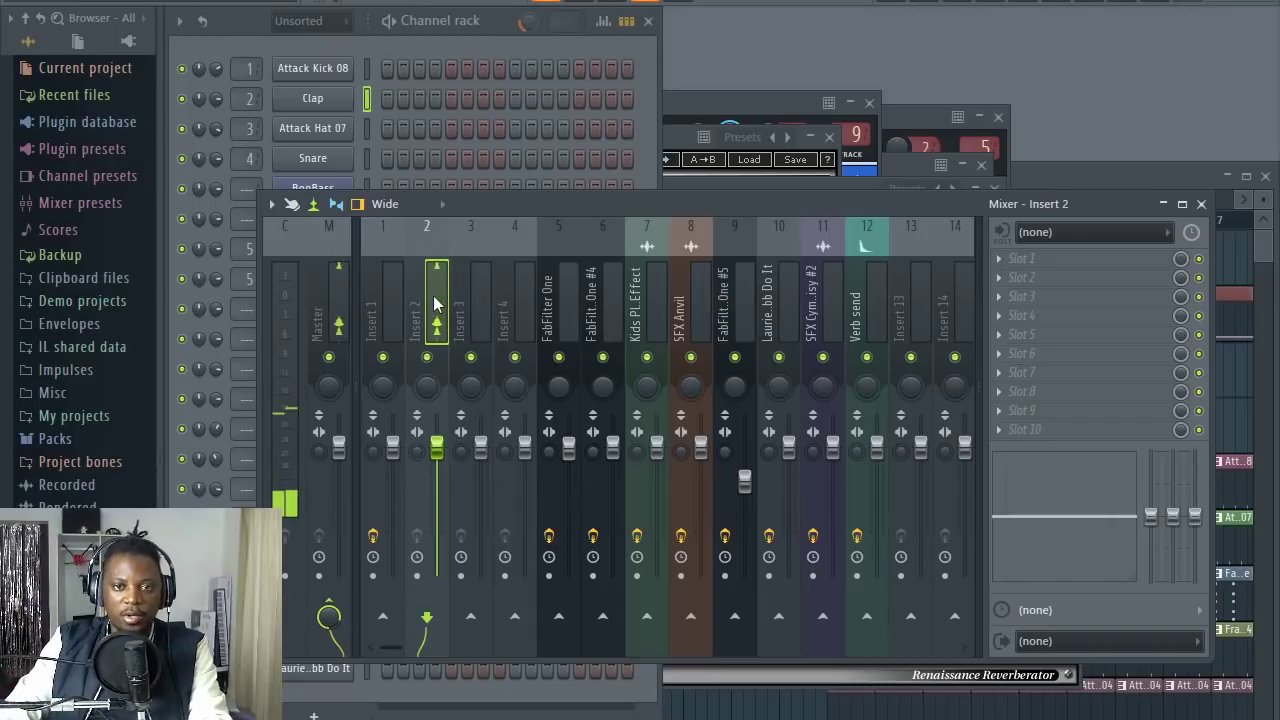
key(q)
key(q)
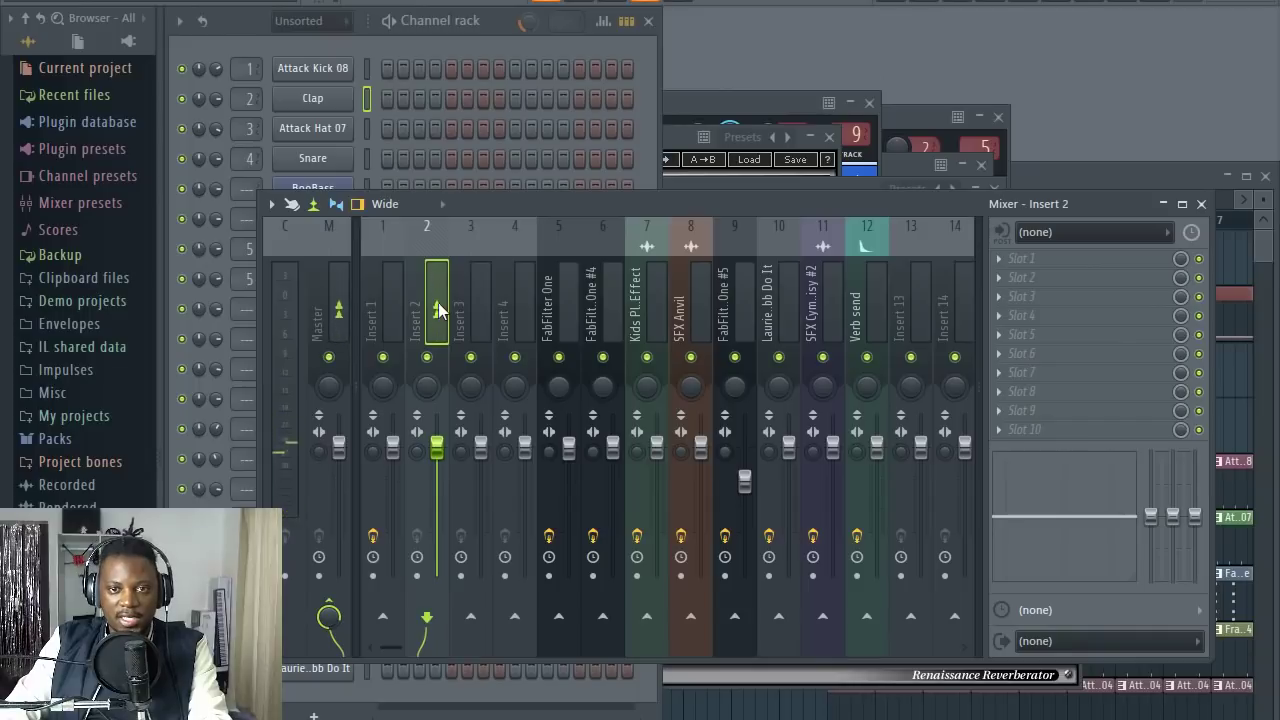
key(q)
key(q)
key(q)
key(q)
key(q)
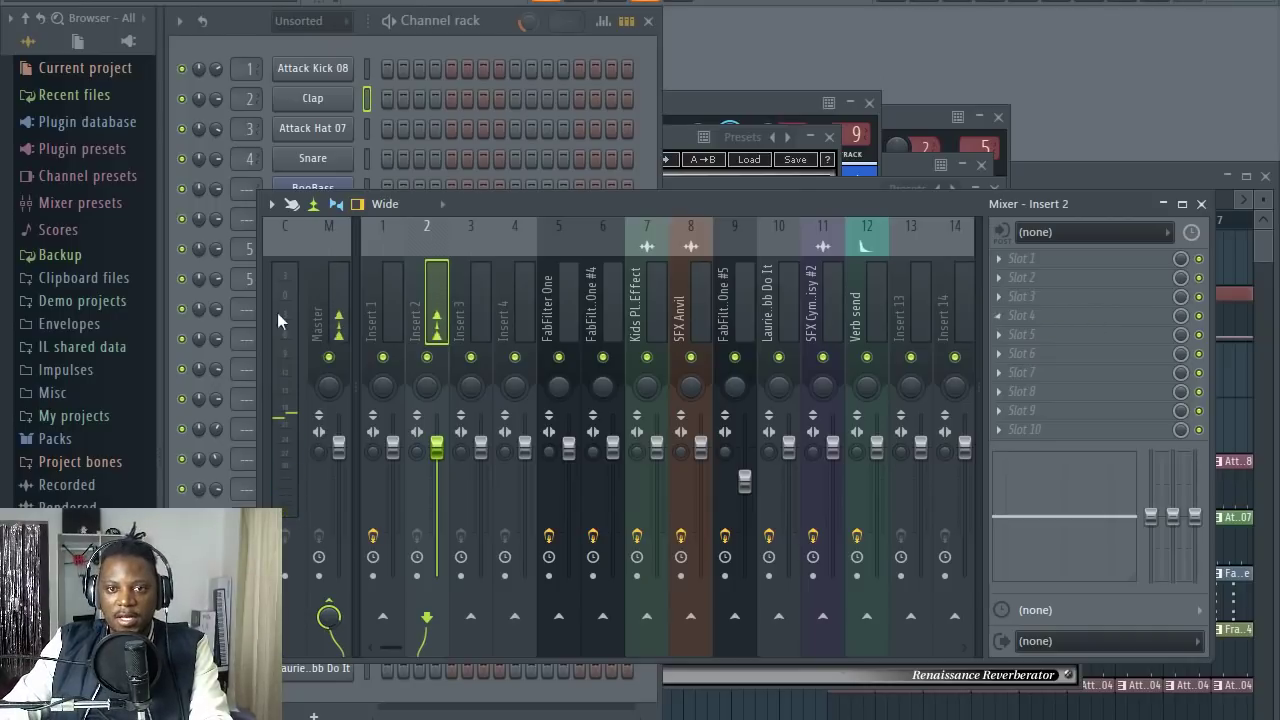
- Load the Reverb lineup mixer track state onto Insert 2
right_click(438, 303)
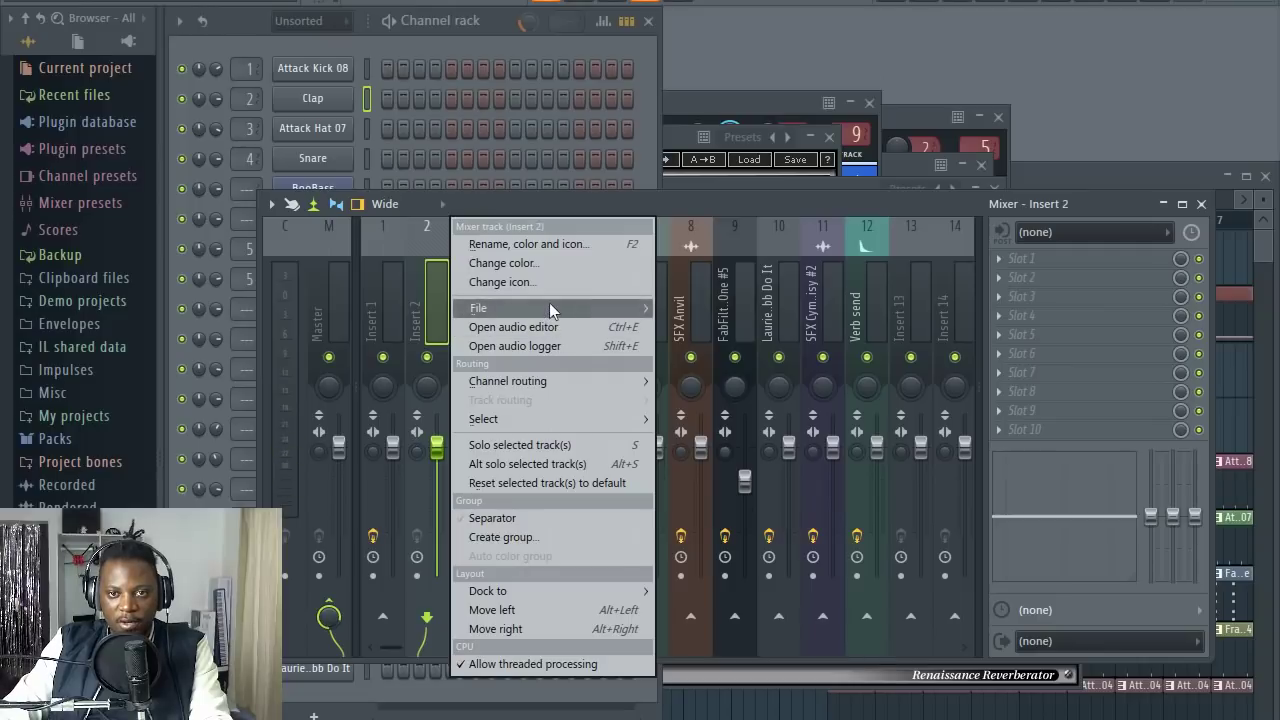
mouse_move(549, 308)
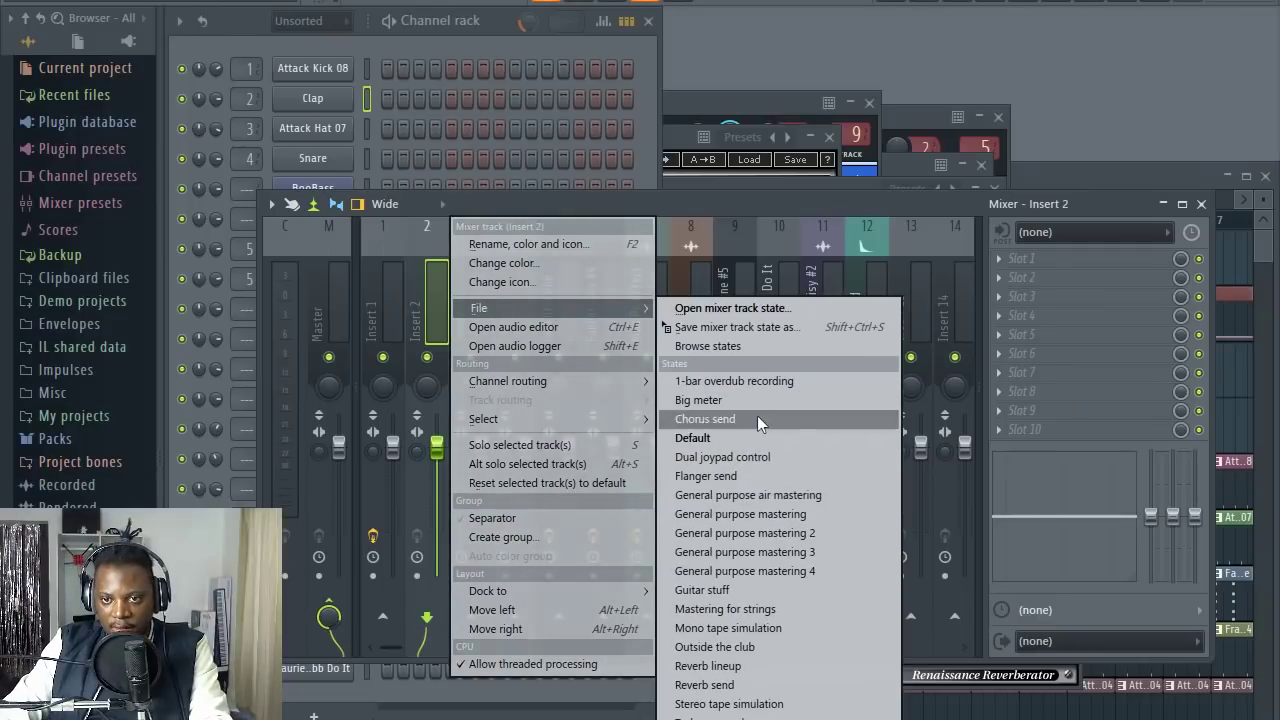
click(744, 667)
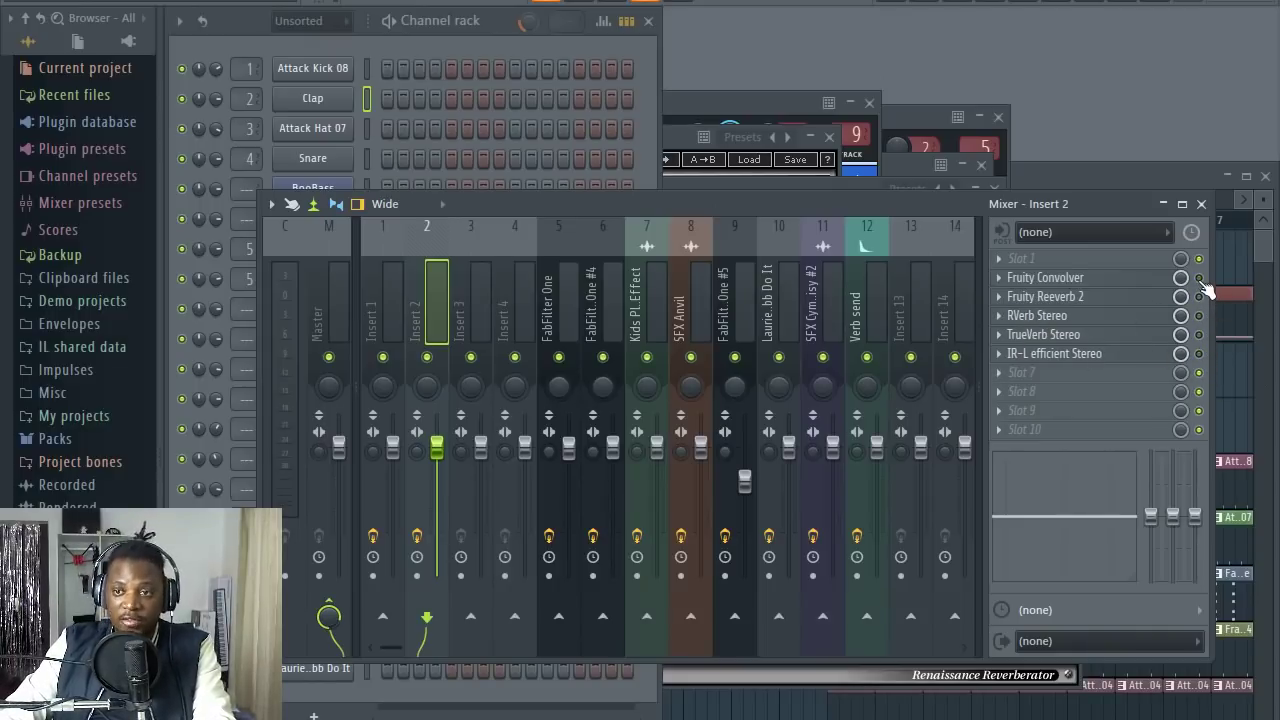
- Open Fruity Convolver from Insert 2's effect chain and move its window up to uncover more of the mixer
click(1075, 281)
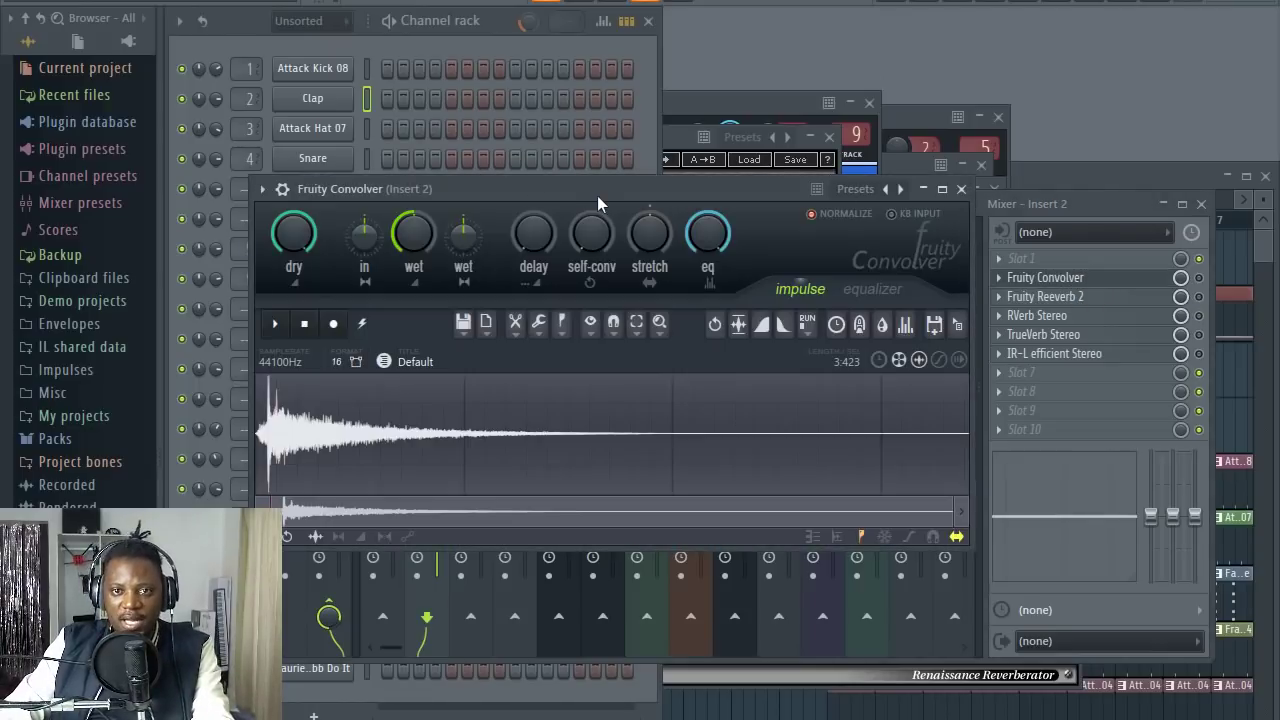
drag(597, 195, 606, 169)
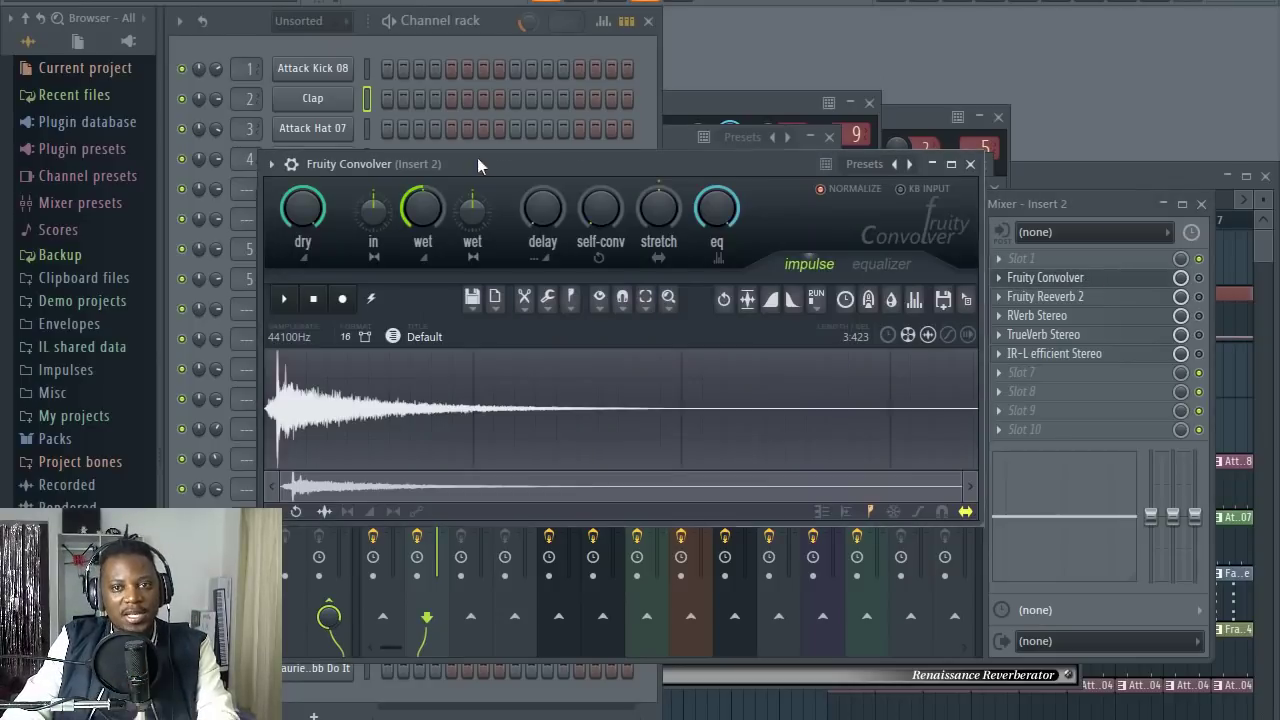
drag(552, 170, 528, 178)
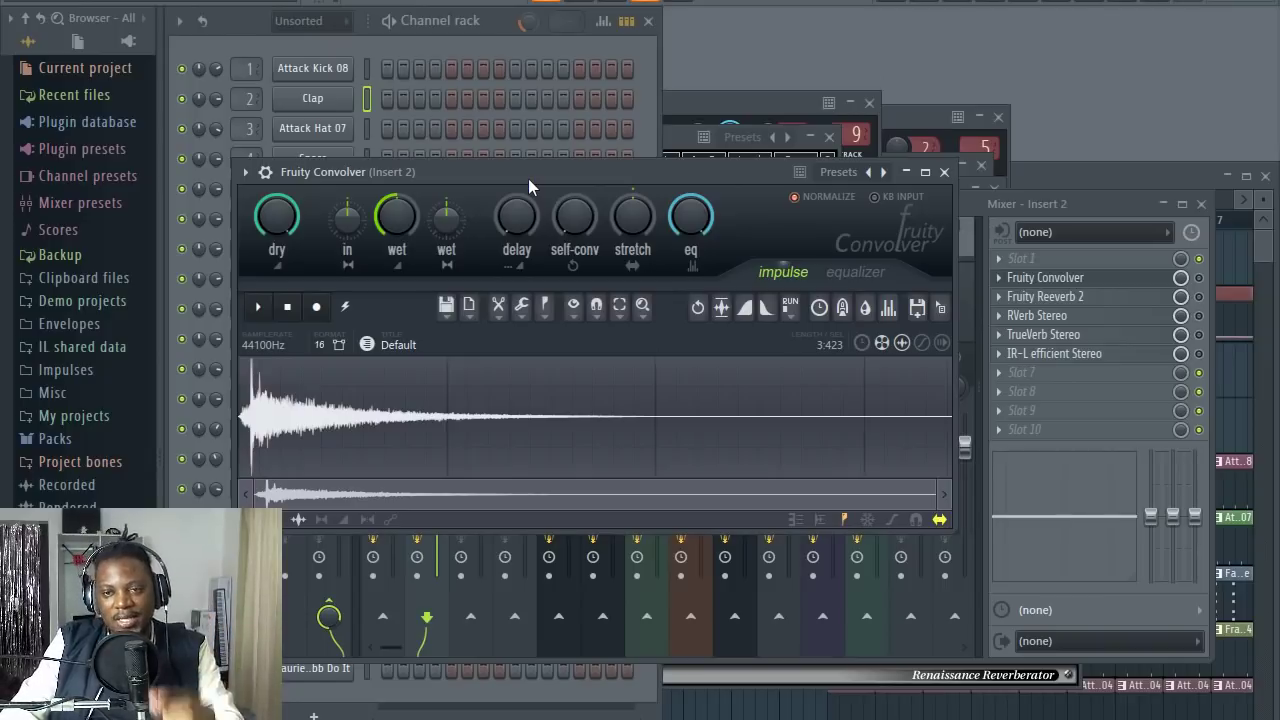
drag(528, 178, 530, 106)
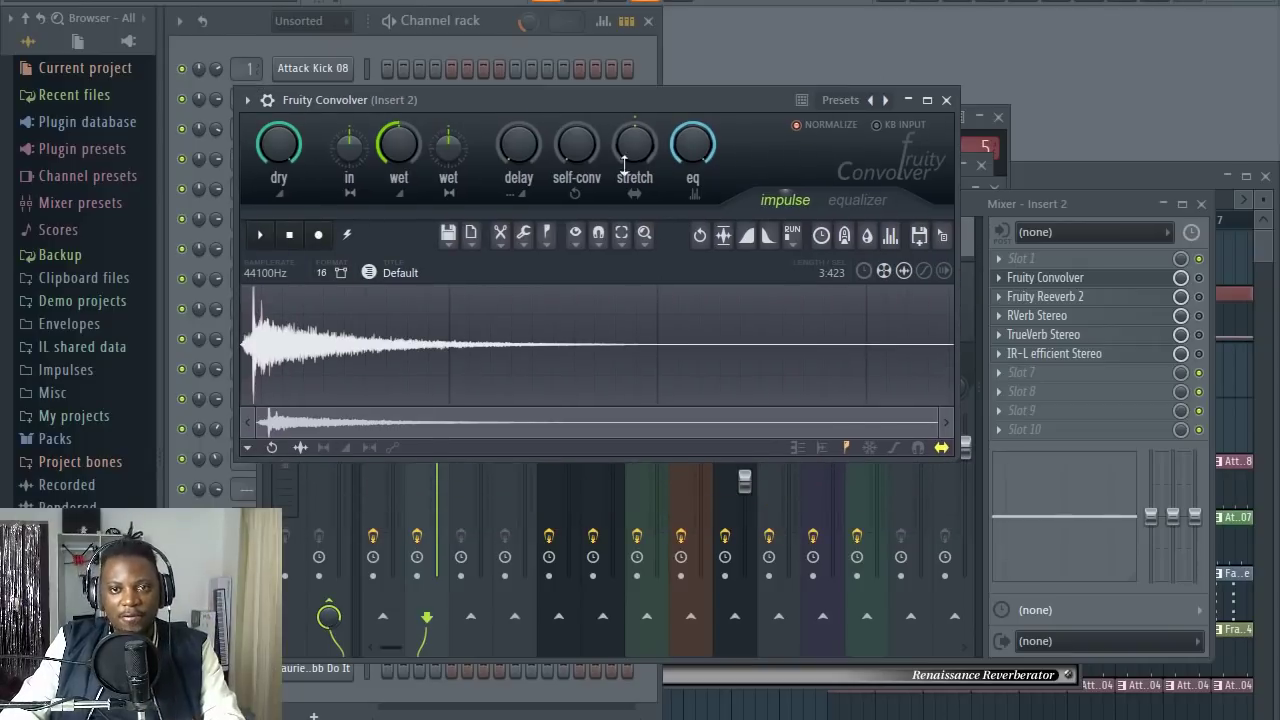
- Compare the Fruity Reeverb 2 and Fruity Convolver interfaces on Insert 2, finishing with Fruity Convolver in view
click(1050, 297)
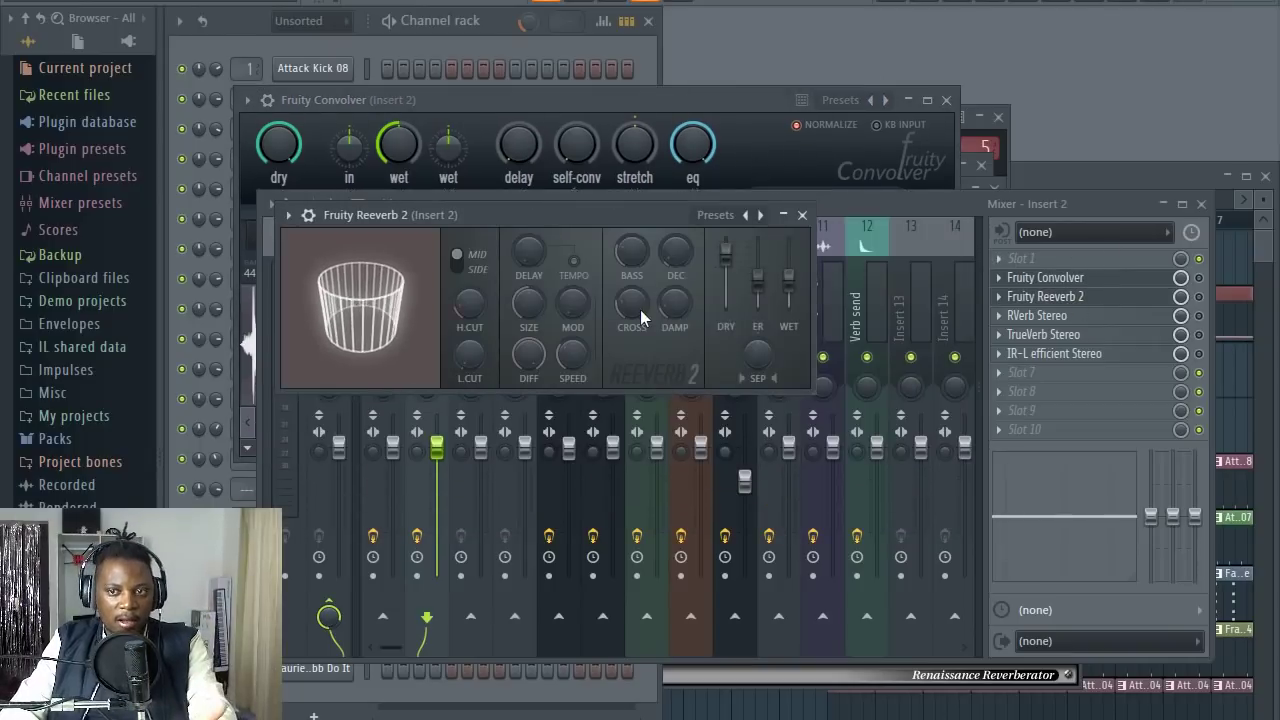
drag(575, 215, 606, 180)
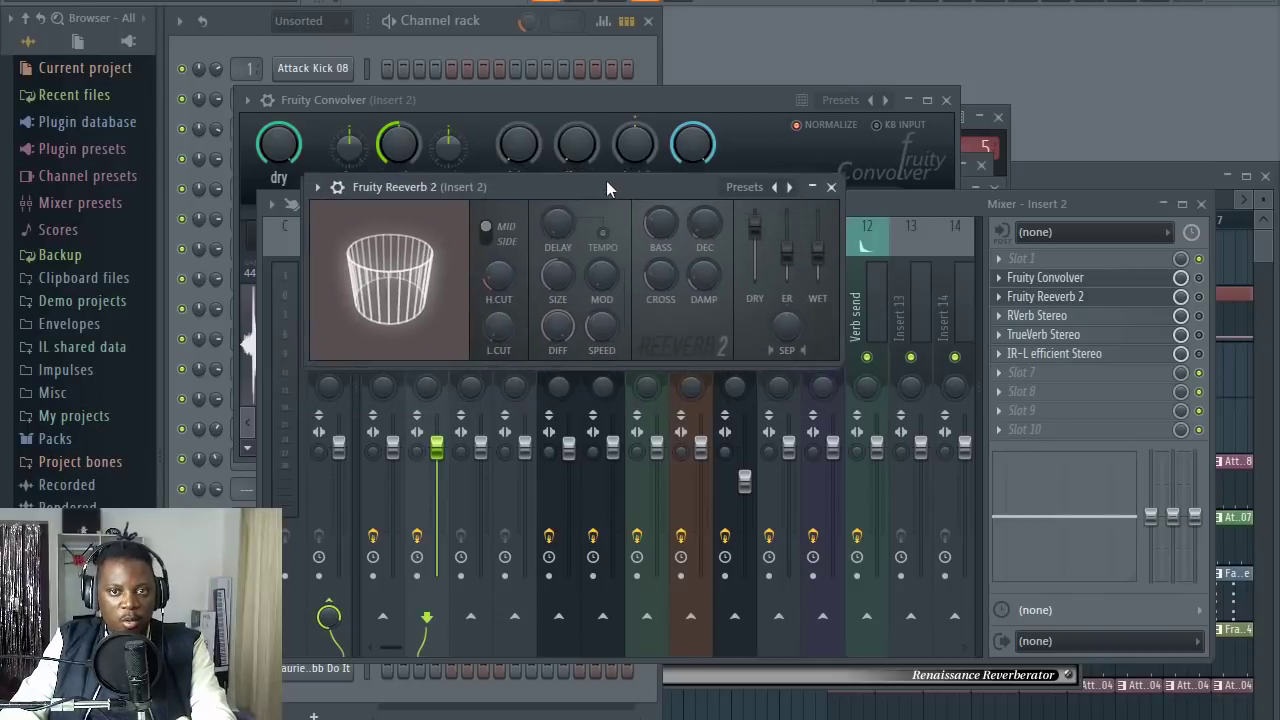
click(1199, 305)
click(695, 96)
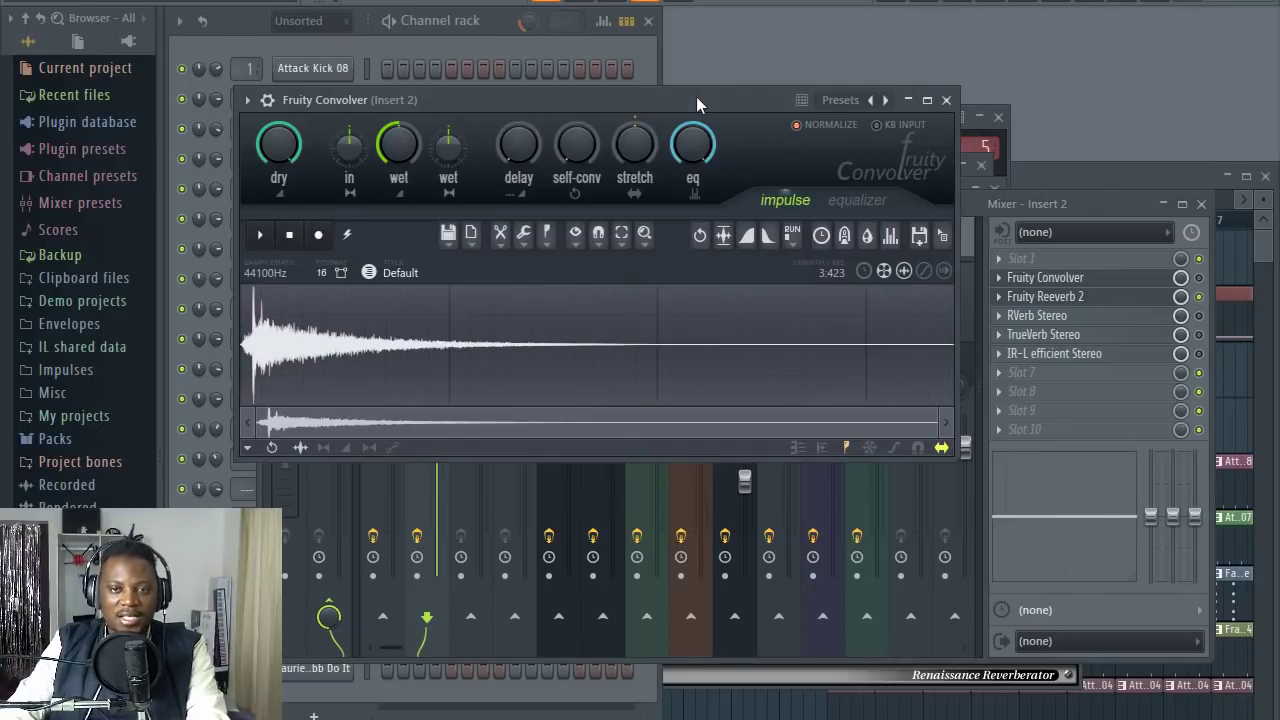
click(1080, 303)
click(1050, 297)
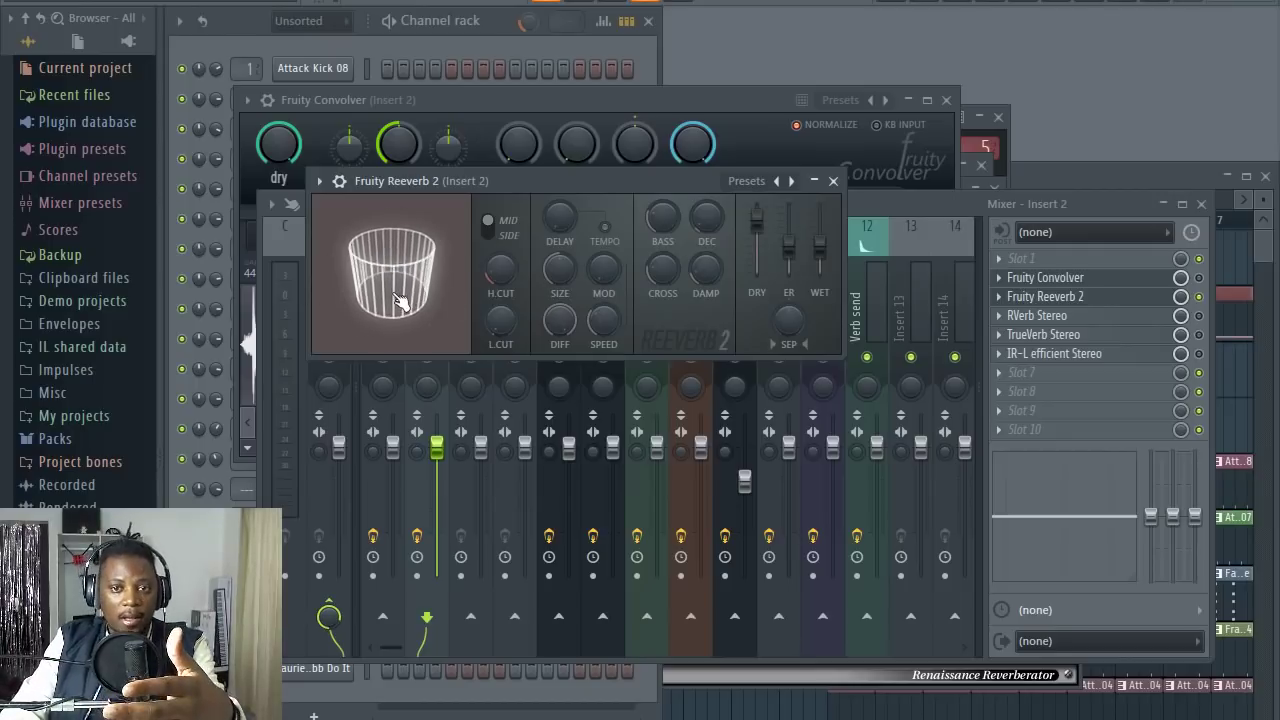
click(1094, 279)
click(1094, 279)
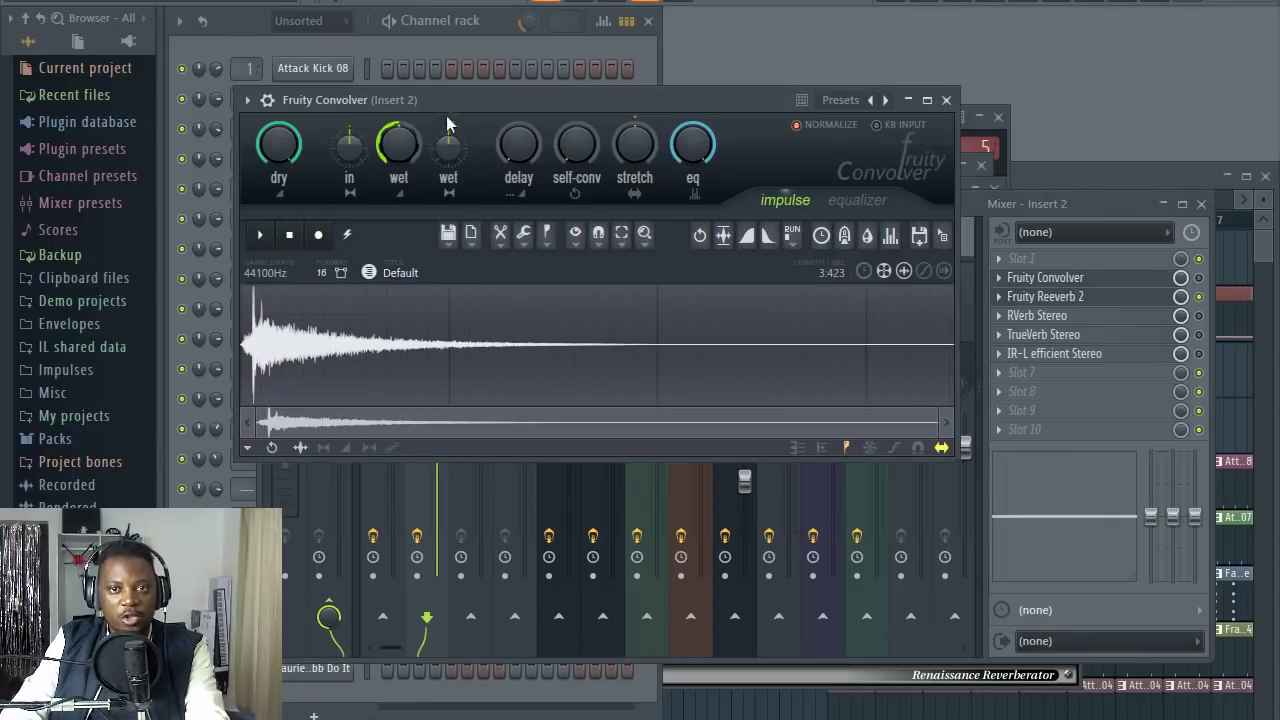
drag(457, 102, 490, 67)
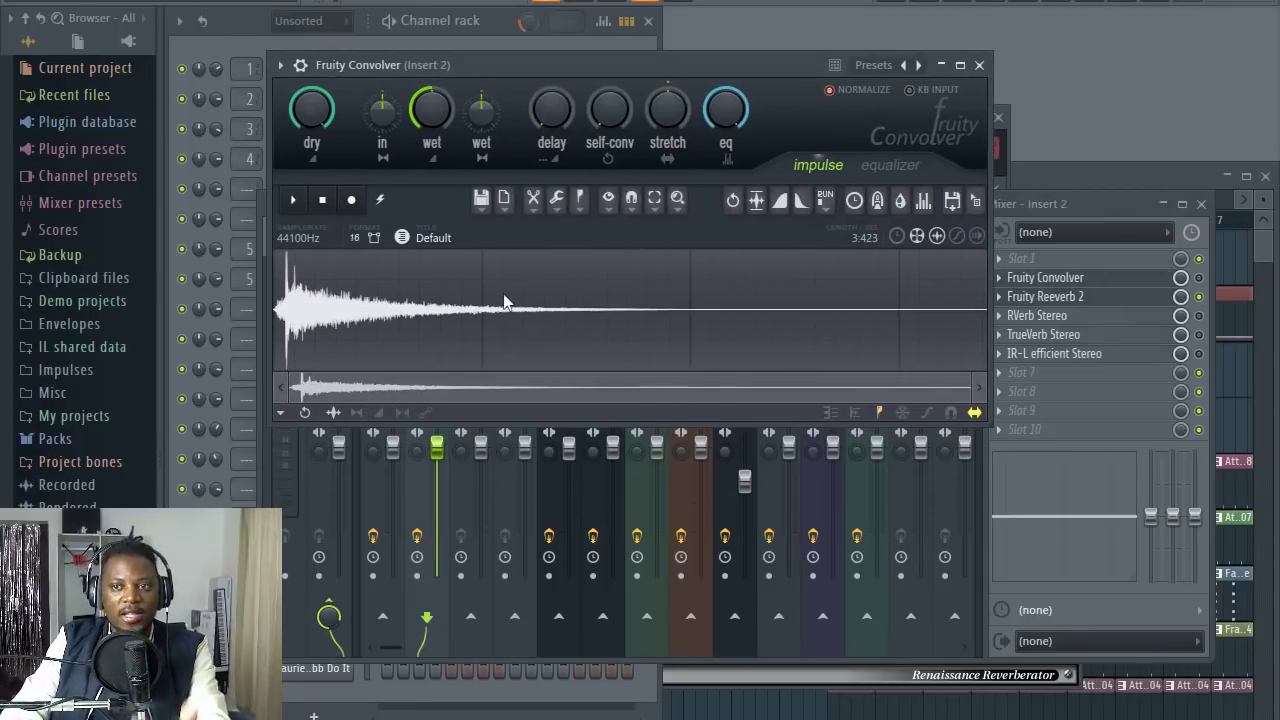
- Enable Fruity Convolver on Insert 2 and bring its window back in front of the mixer
click(1206, 300)
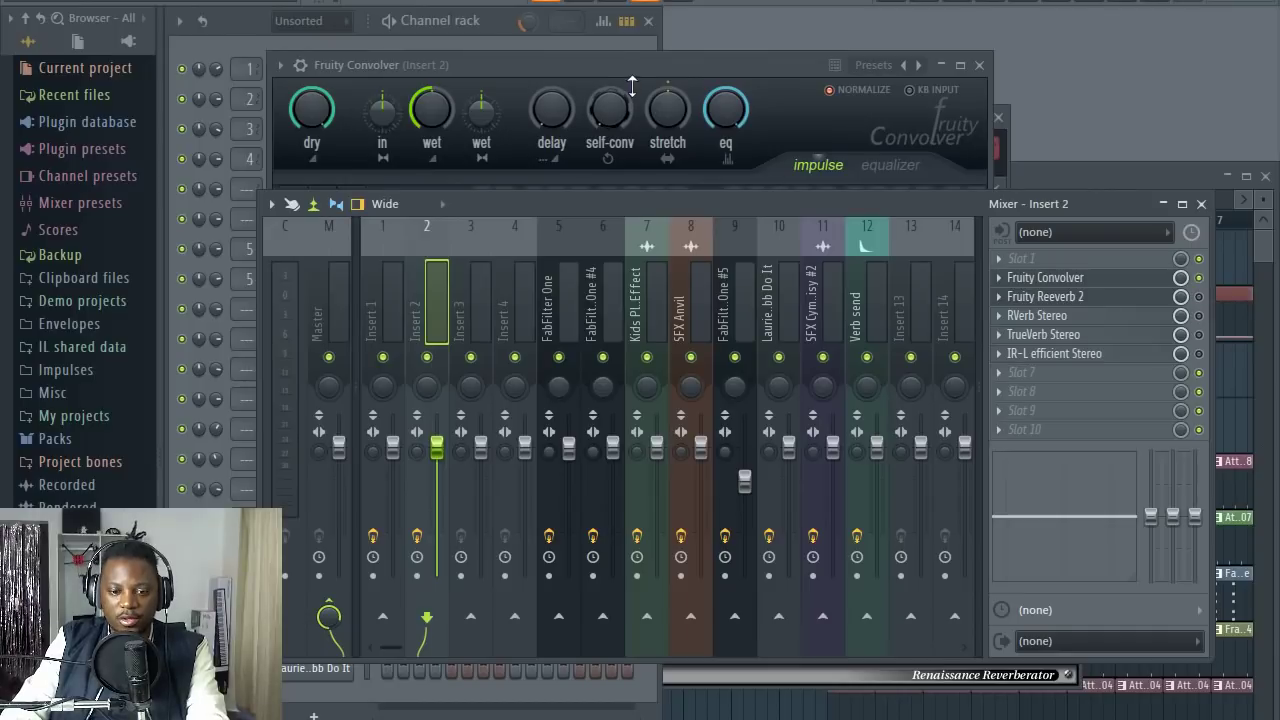
click(644, 48)
click(759, 64)
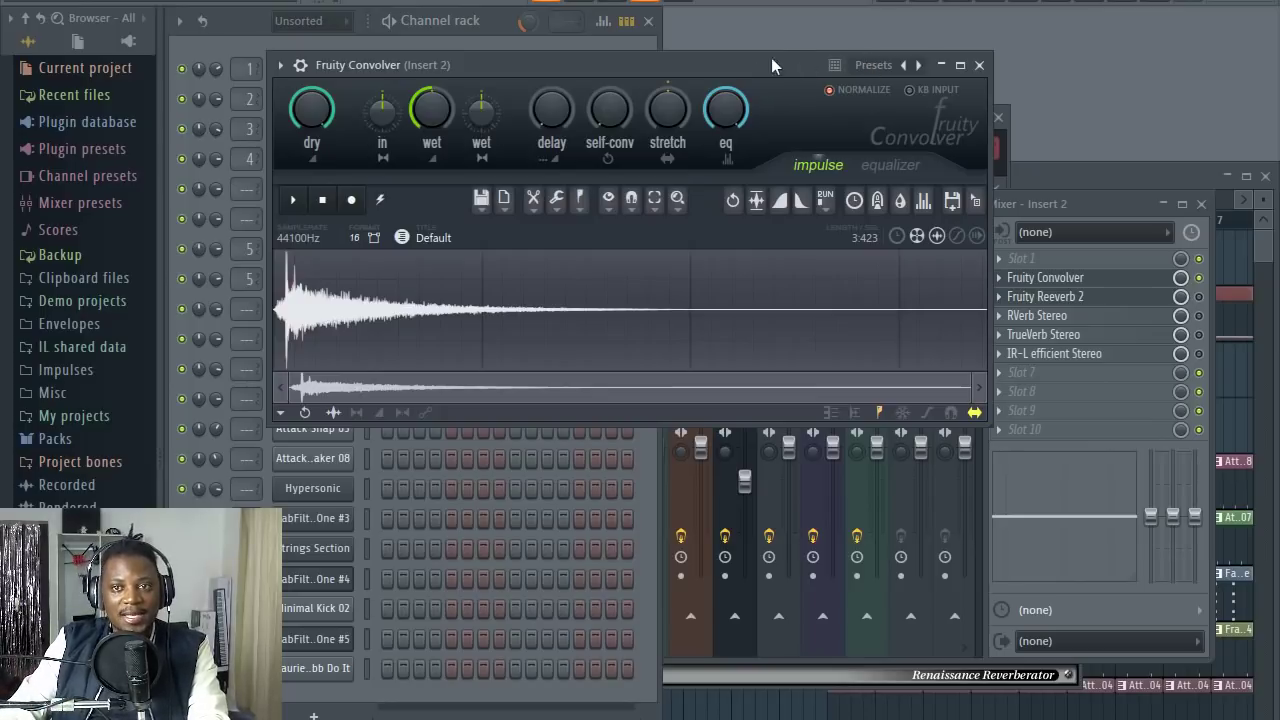
drag(771, 60, 764, 117)
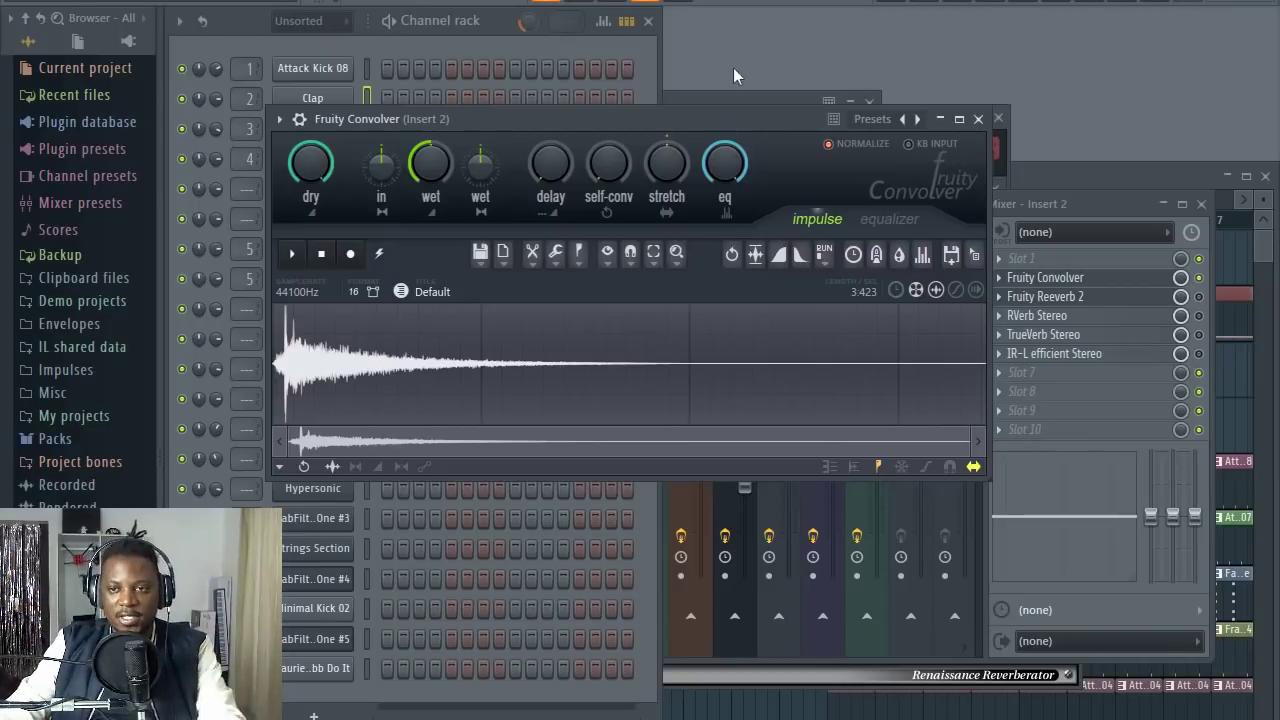
- Switch Insert 2's active reverb from Fruity Convolver to RVerb Stereo and open the RVerb Stereo window
click(1204, 286)
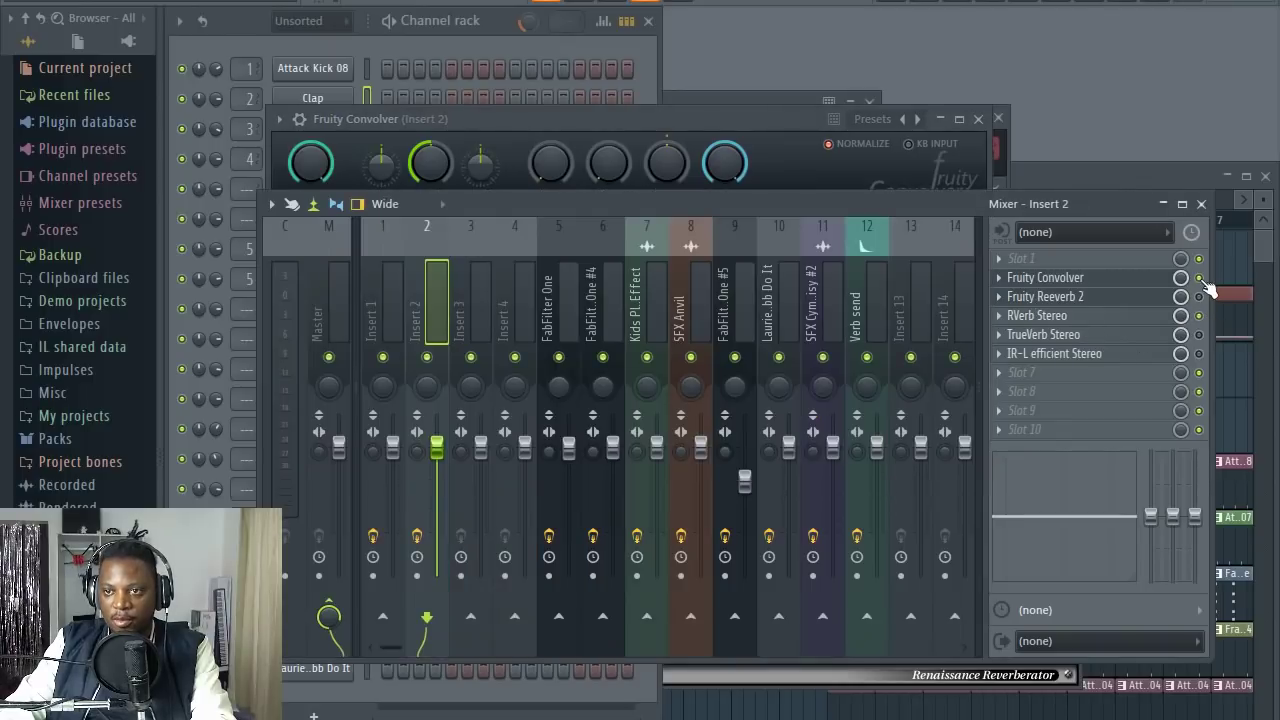
click(1080, 320)
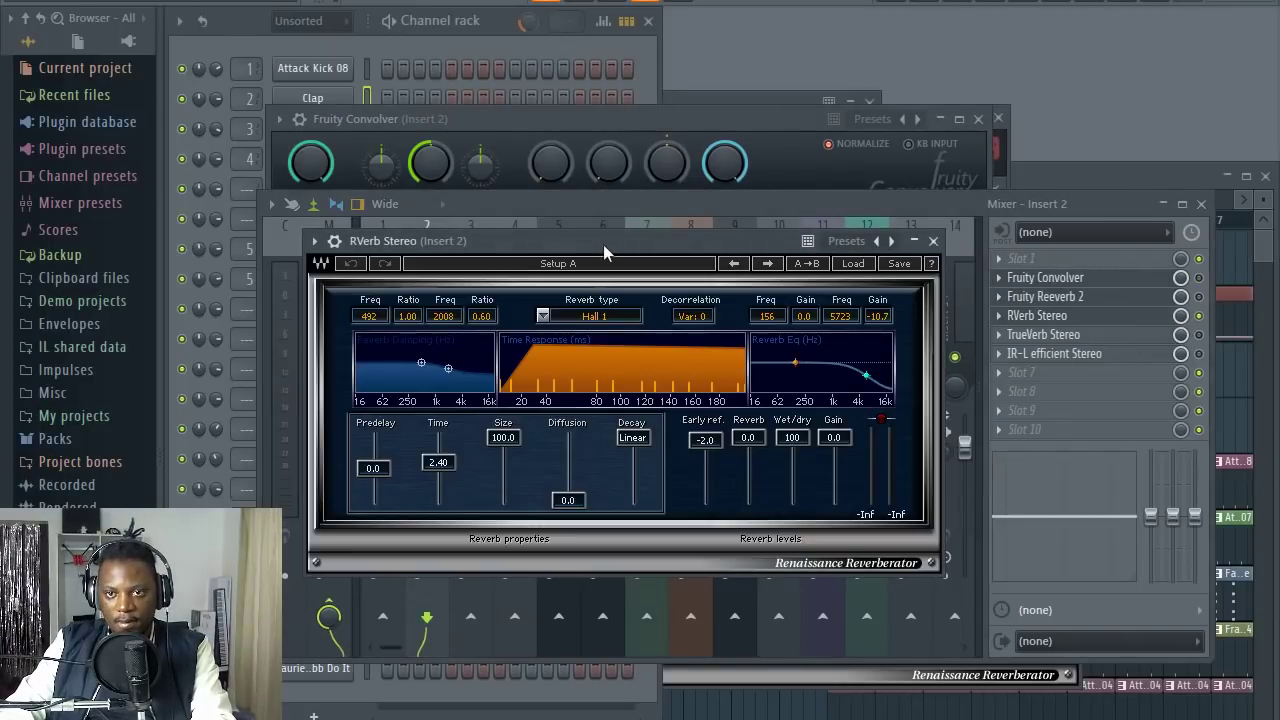
drag(616, 242, 604, 192)
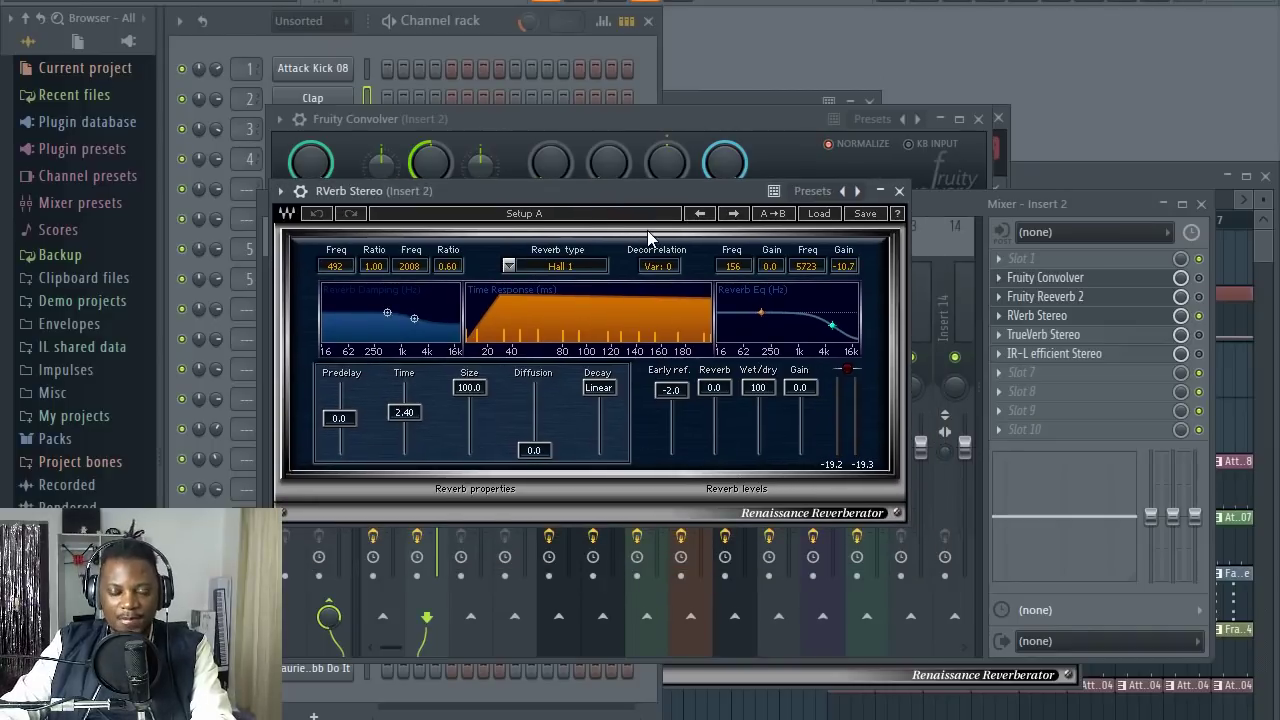
- Set RVerb Stereo's Wet/dry level to 26 and close the plugin window
drag(760, 389, 763, 450)
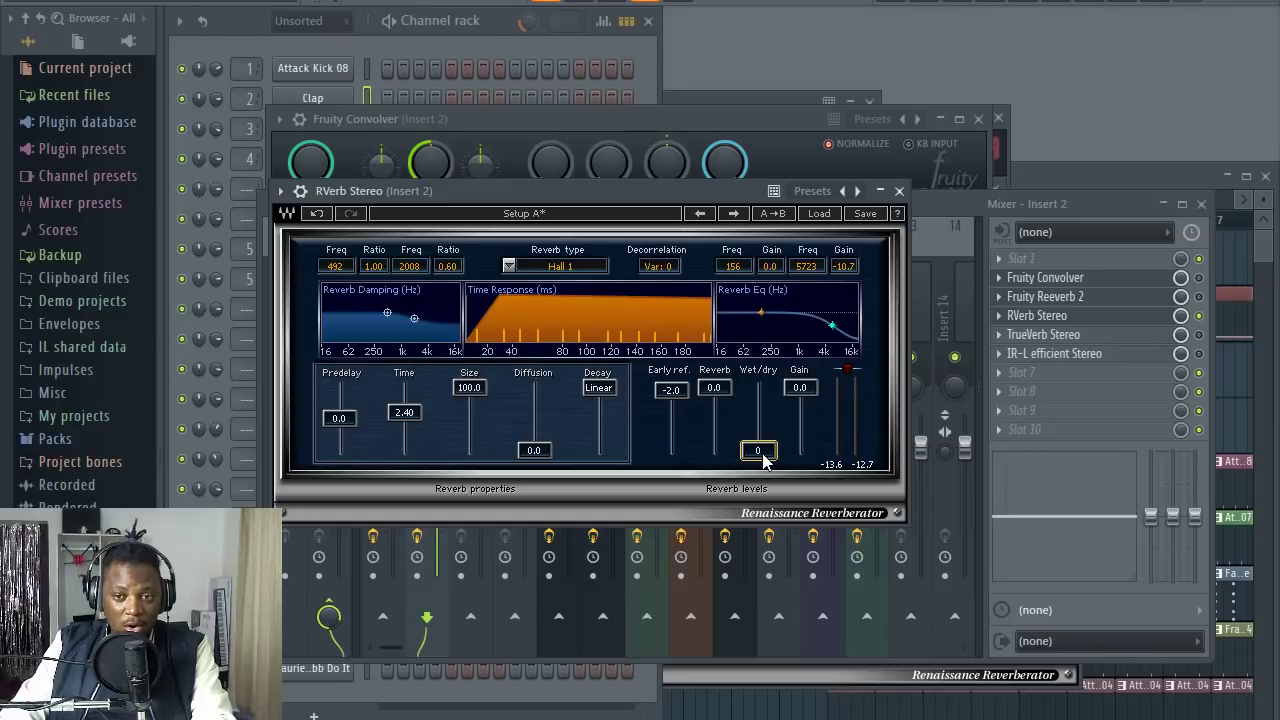
mouse_move(760, 450)
mouse_down()
mouse_move(758, 388)
mouse_move(758, 435)
mouse_move(772, 449)
mouse_up()
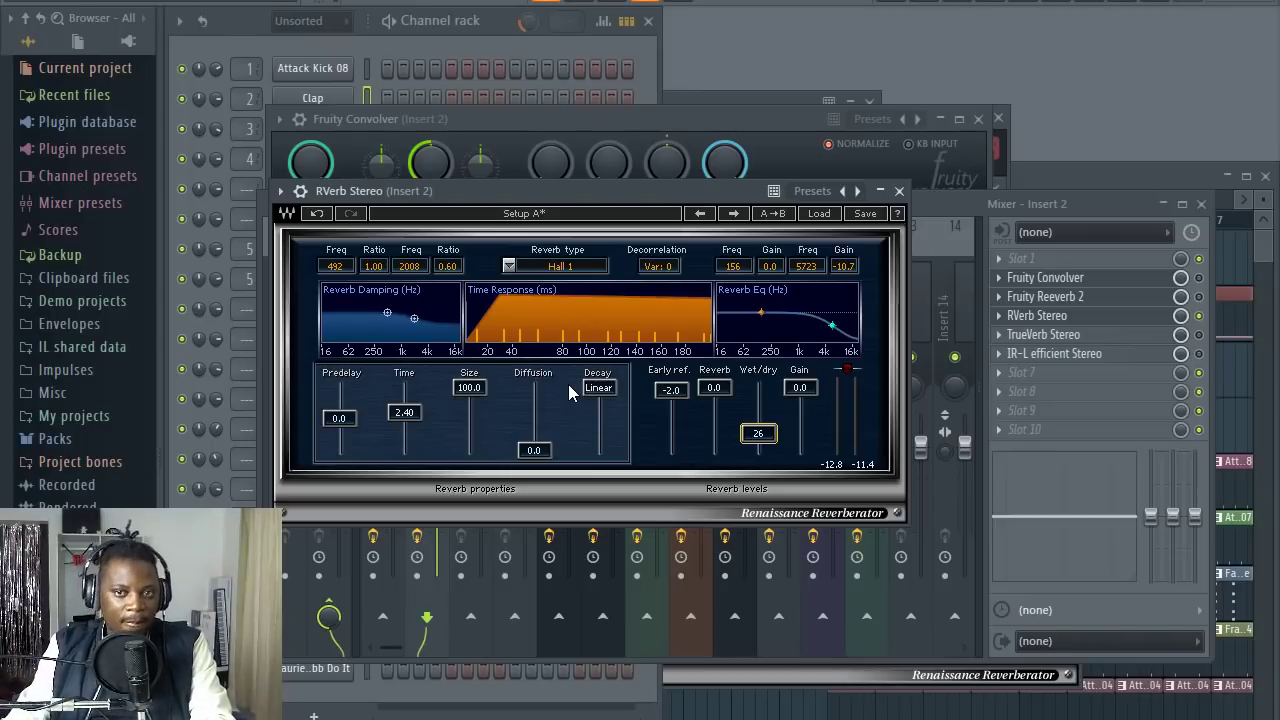
click(898, 191)
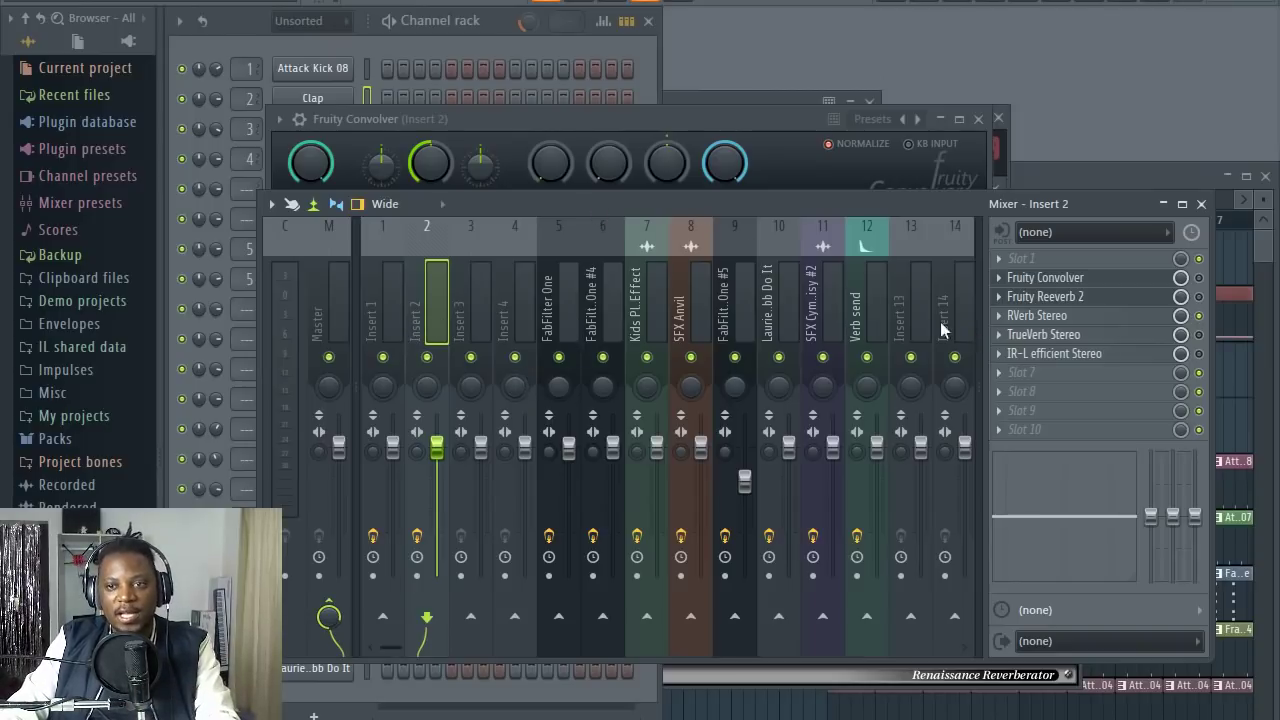
- Dock the Verb send mixer track to the right
right_click(880, 300)
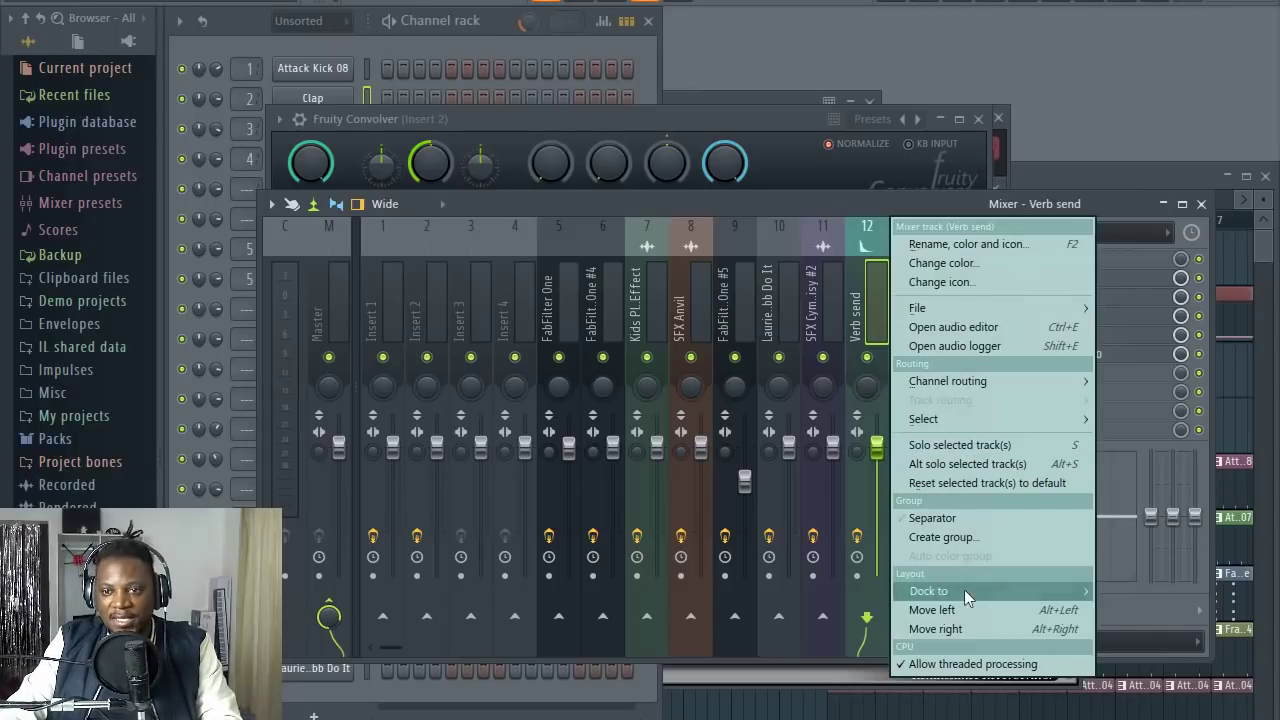
mouse_move(966, 588)
click(1129, 629)
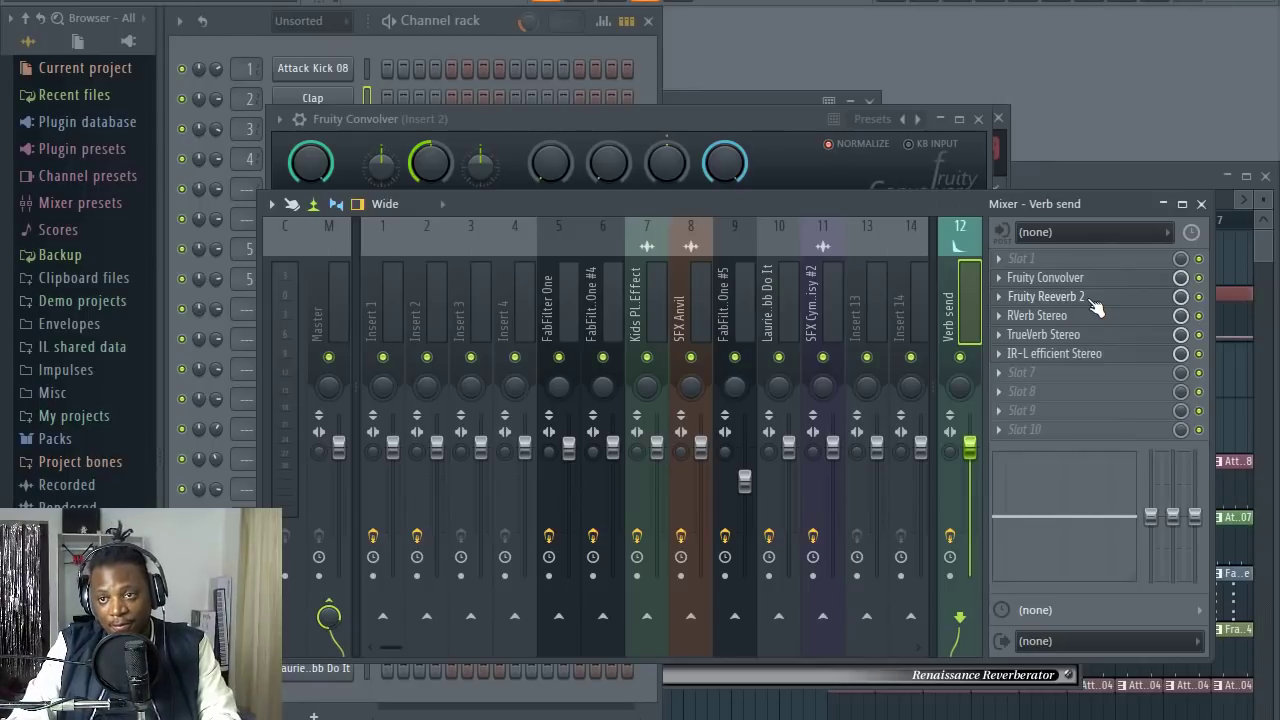
- Review Verb send's Fruity Convolver, increase the room size in its Fruity Reeverb 2, and close the Reeverb 2 window
click(1085, 280)
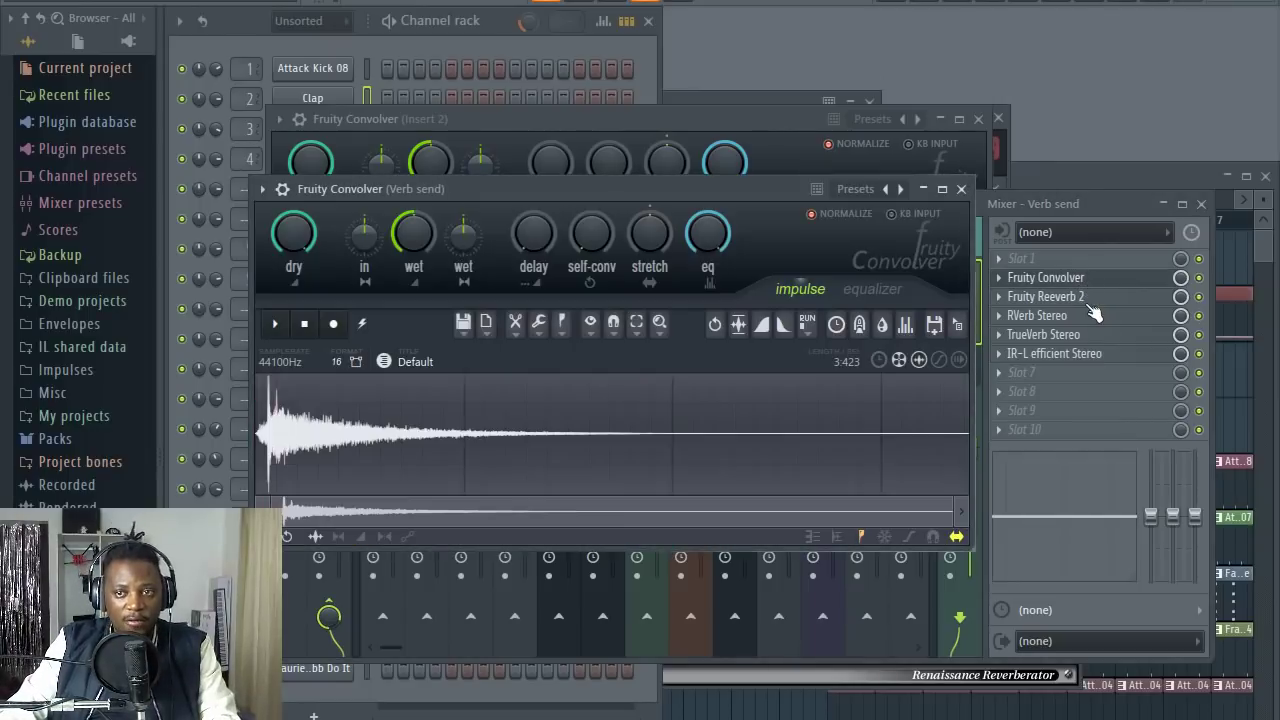
click(1092, 300)
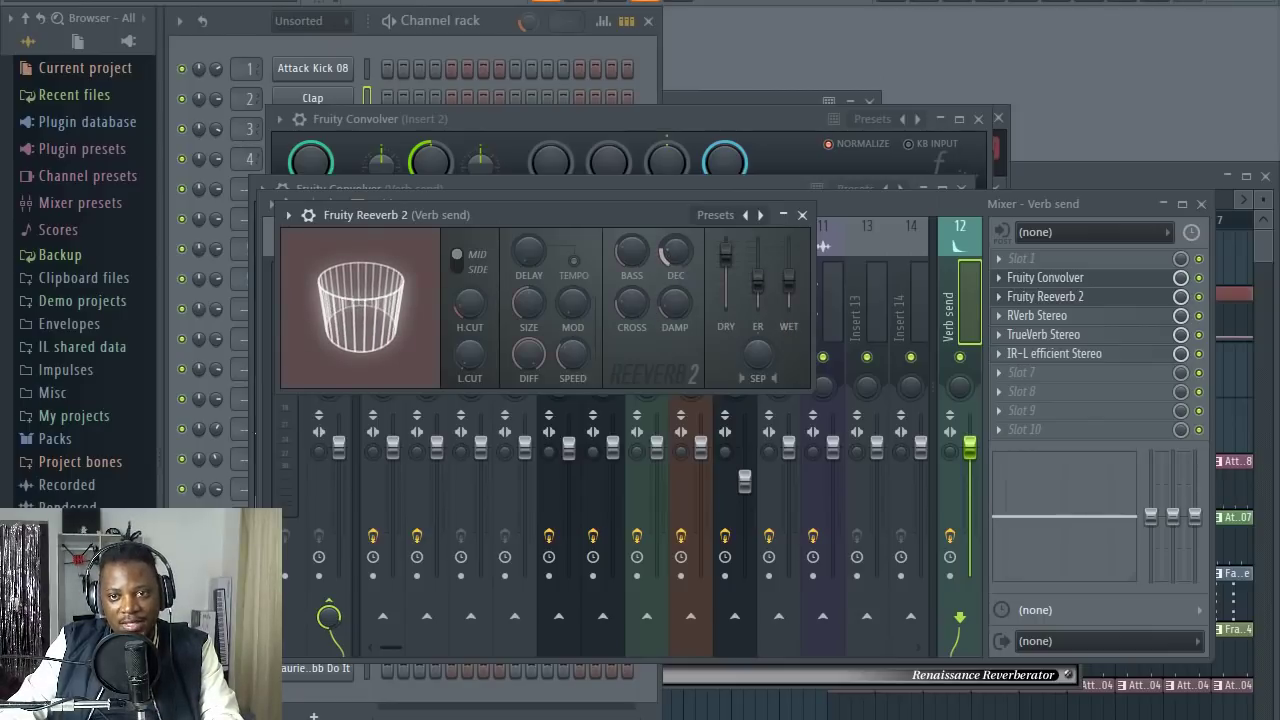
drag(528, 302, 528, 265)
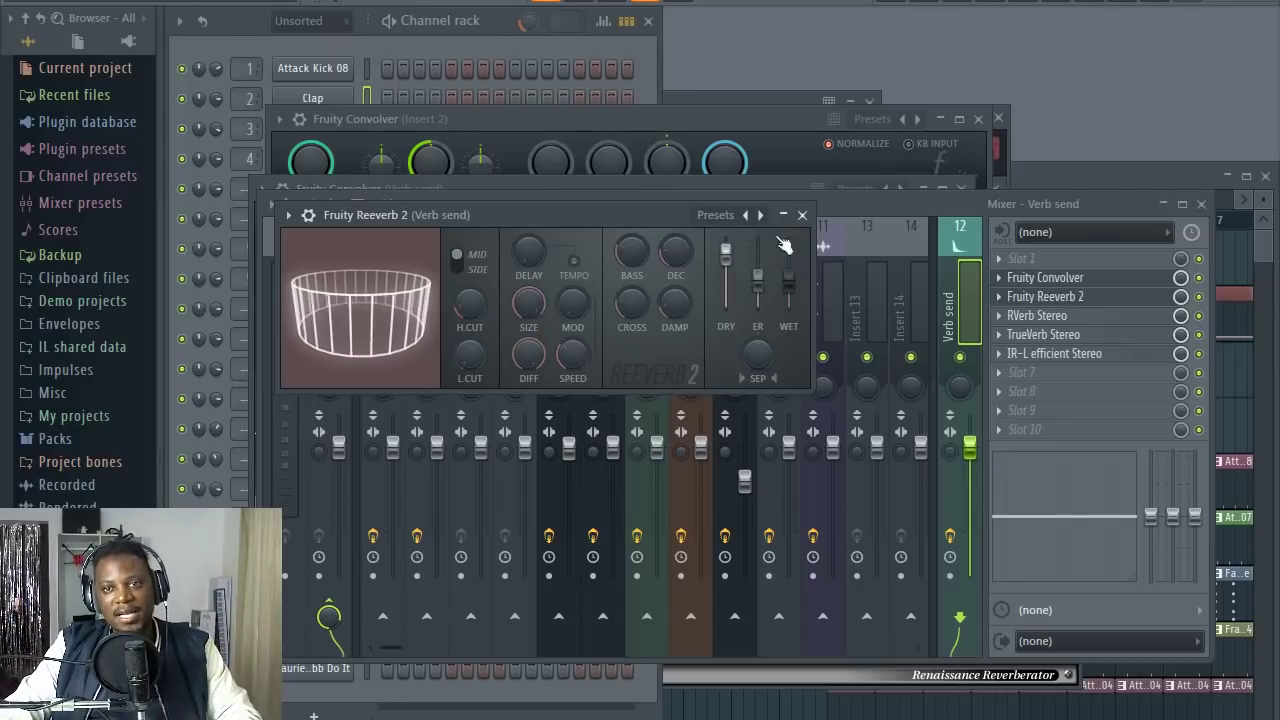
click(802, 215)
- Compare the effect chains of Insert 2 and Verb send, finishing with Insert 2 selected
click(520, 312)
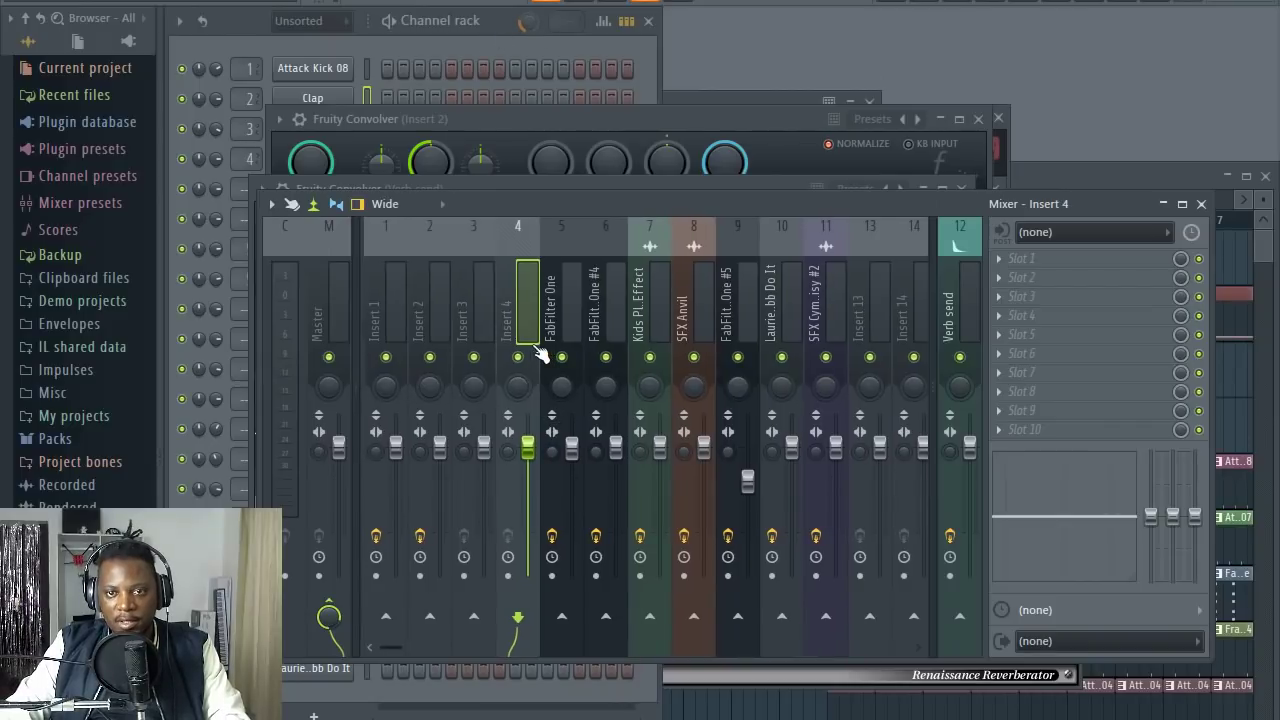
click(432, 310)
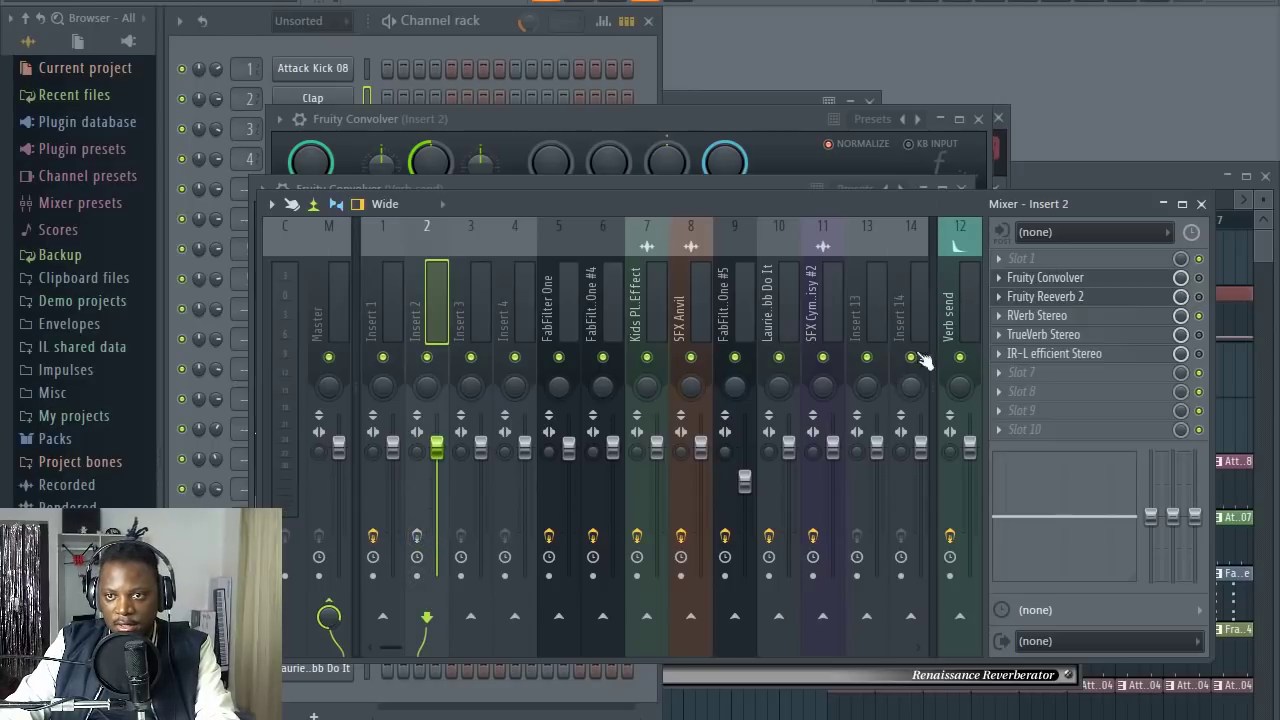
click(960, 330)
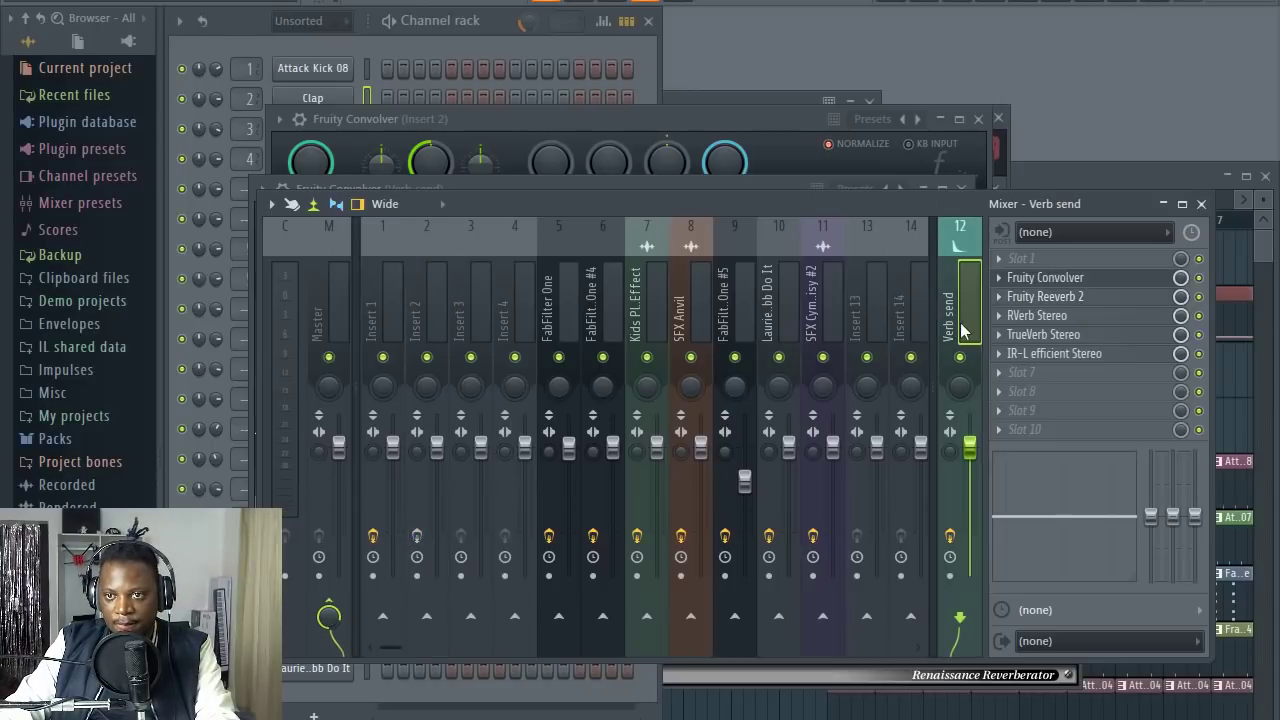
click(416, 310)
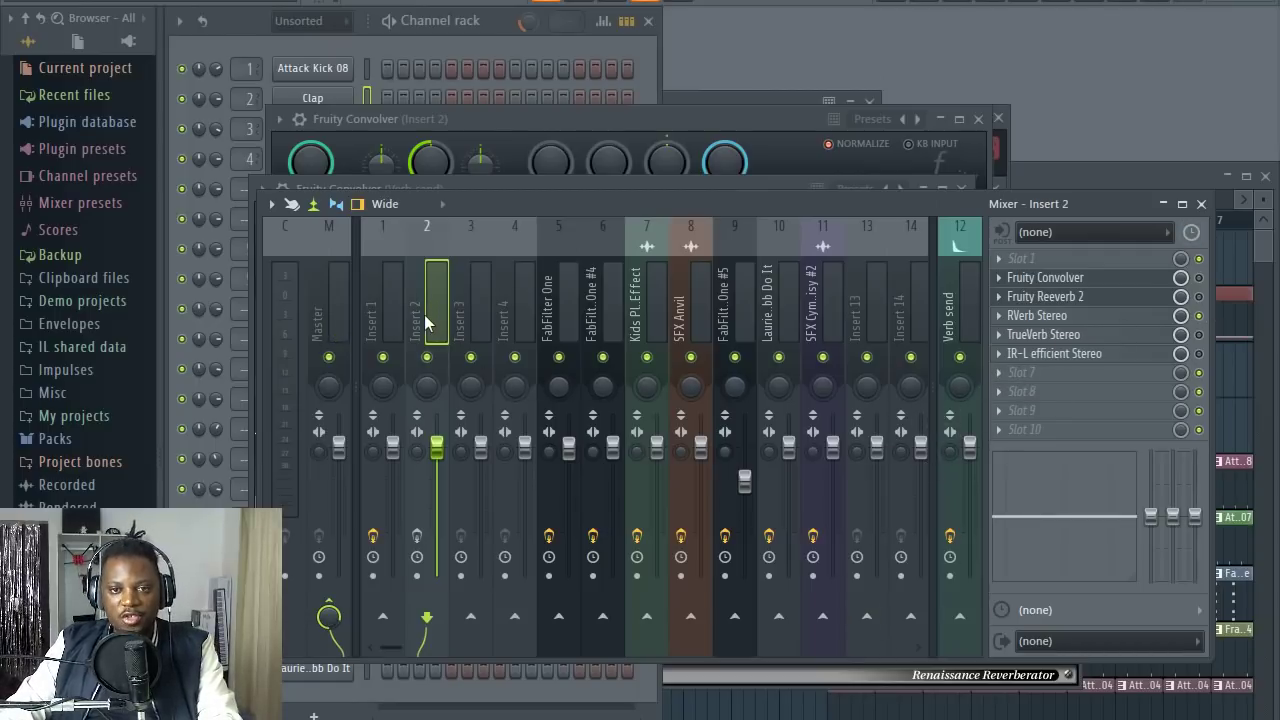
- Route Insert 2 to the Verb send track, then play the clap while raising its send level from the minimum
click(959, 616)
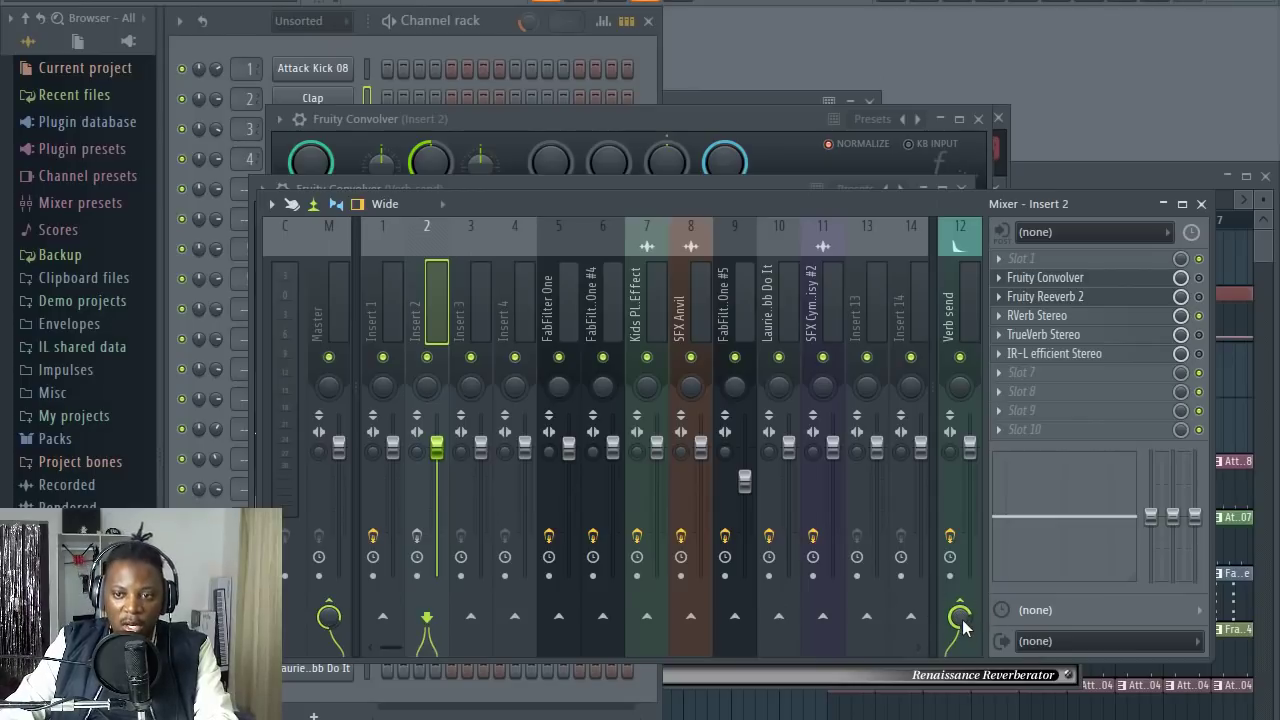
drag(960, 617, 962, 648)
key(space)
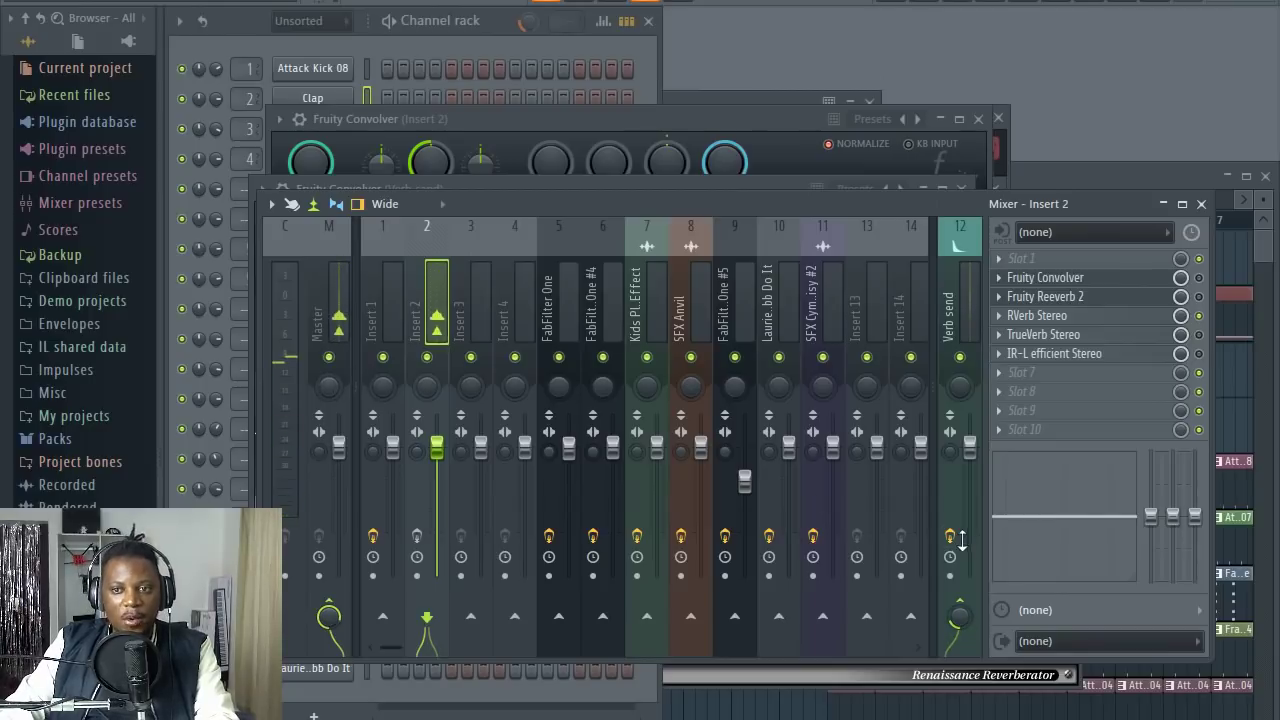
drag(962, 619, 962, 588)
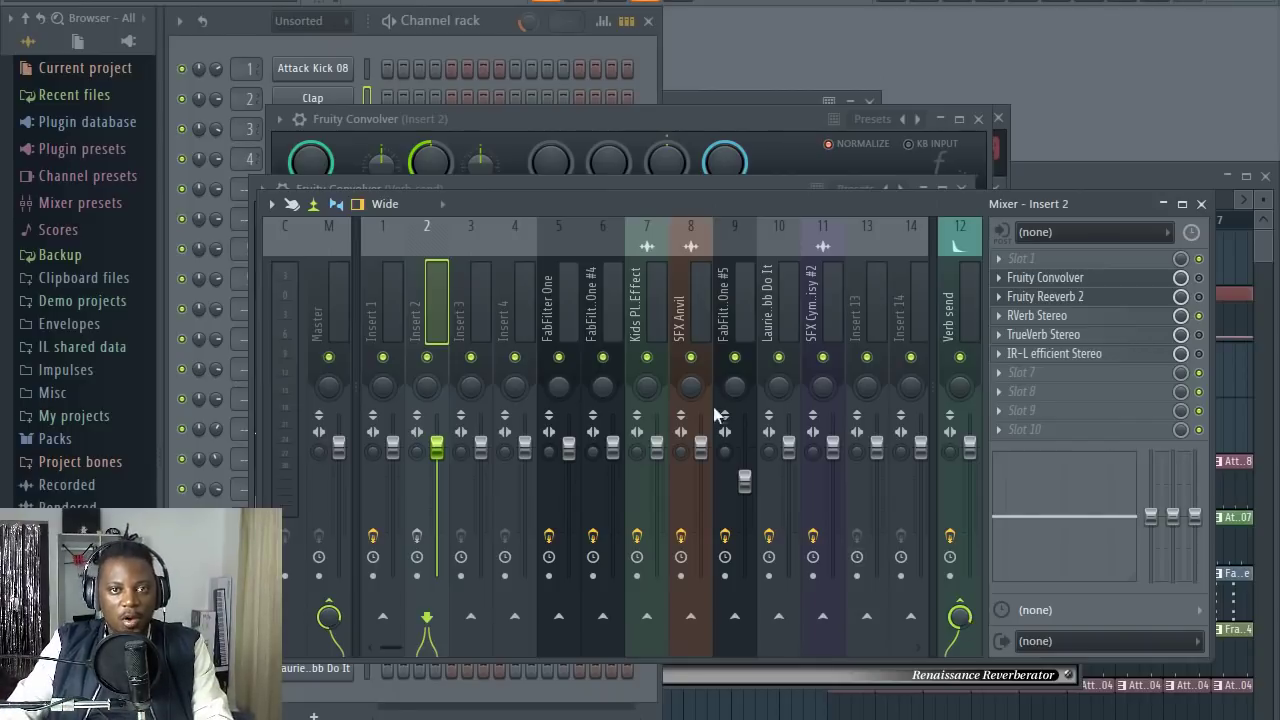
- Move the mixer window lower, then view the FabFilter One channel's instrument settings and close its window
drag(594, 211, 595, 286)
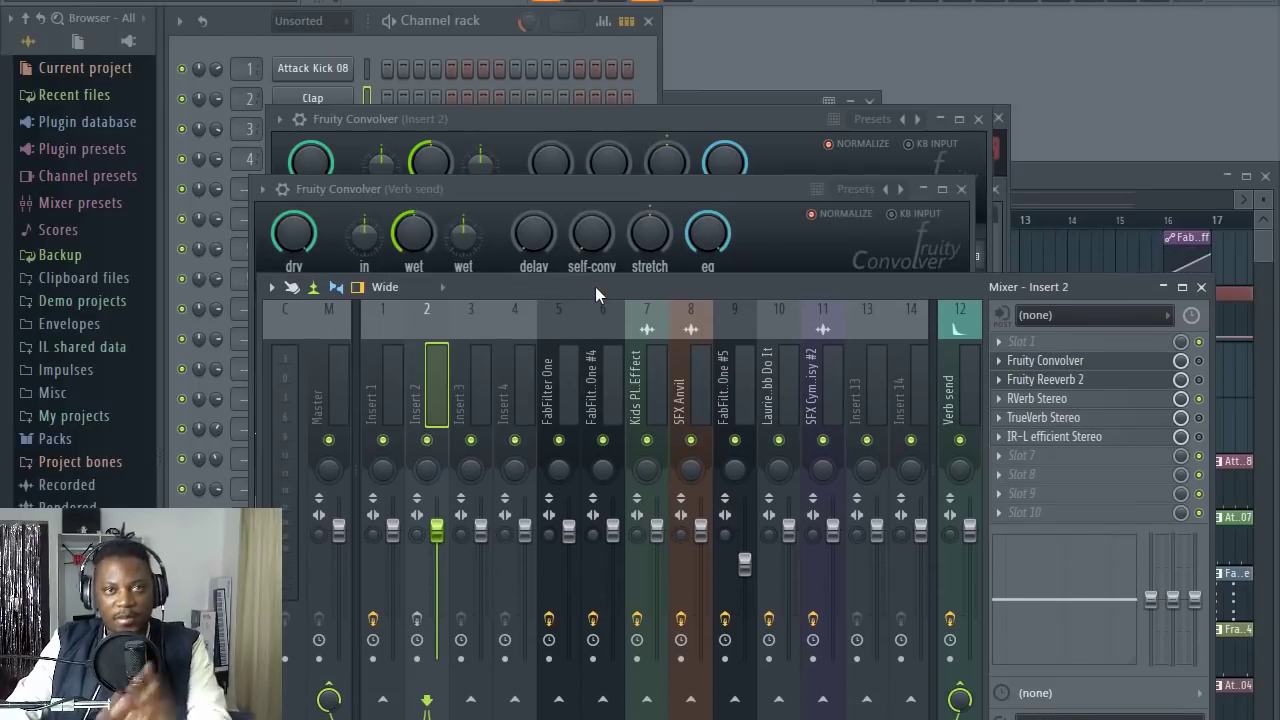
drag(594, 288, 581, 286)
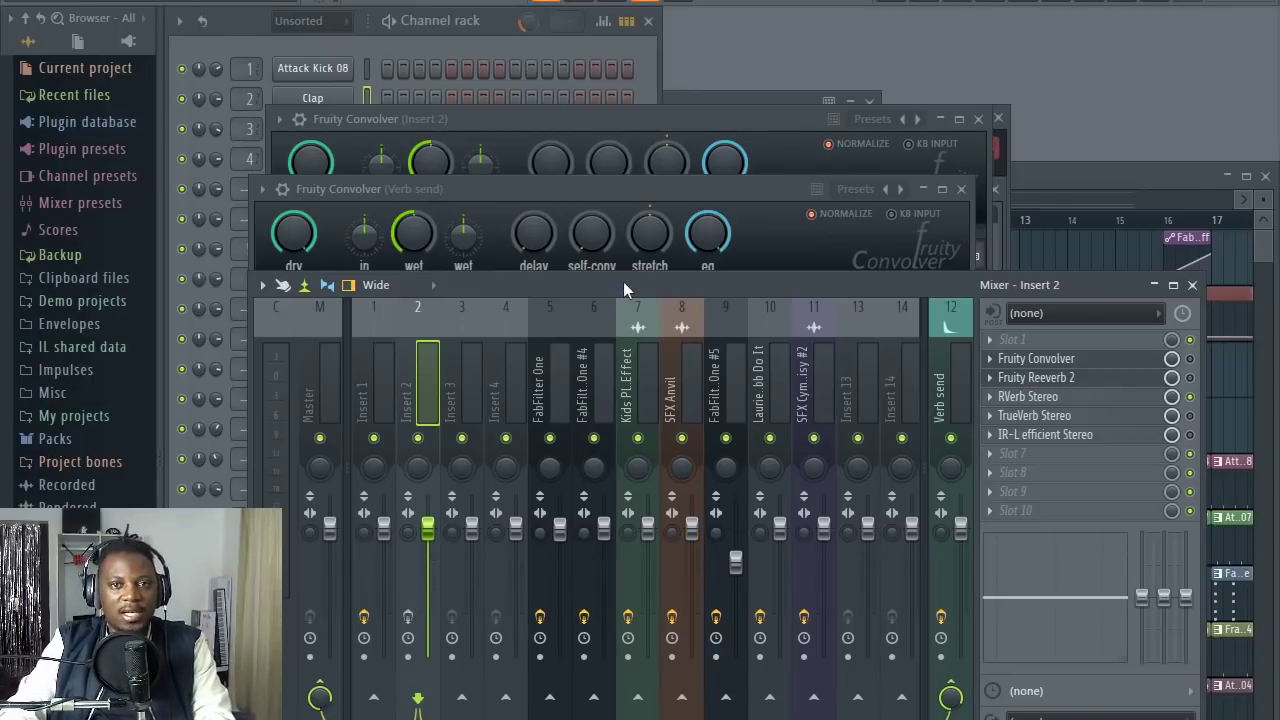
click(490, 25)
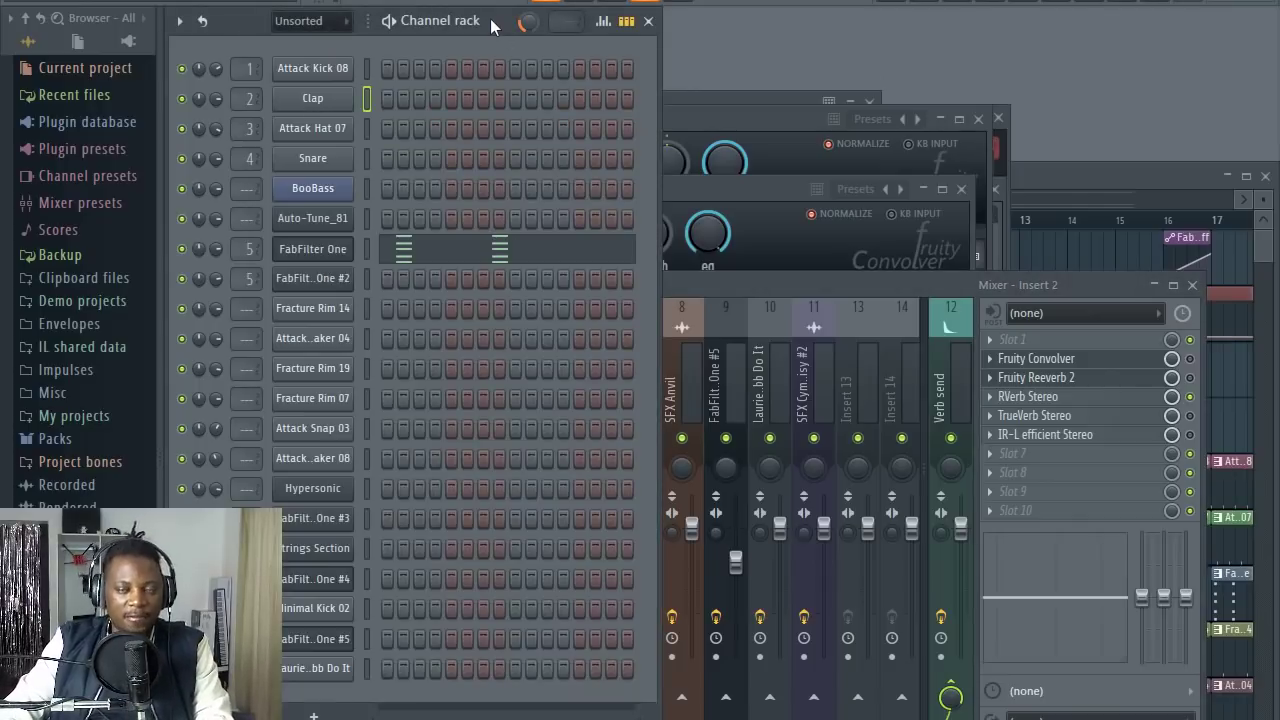
click(298, 249)
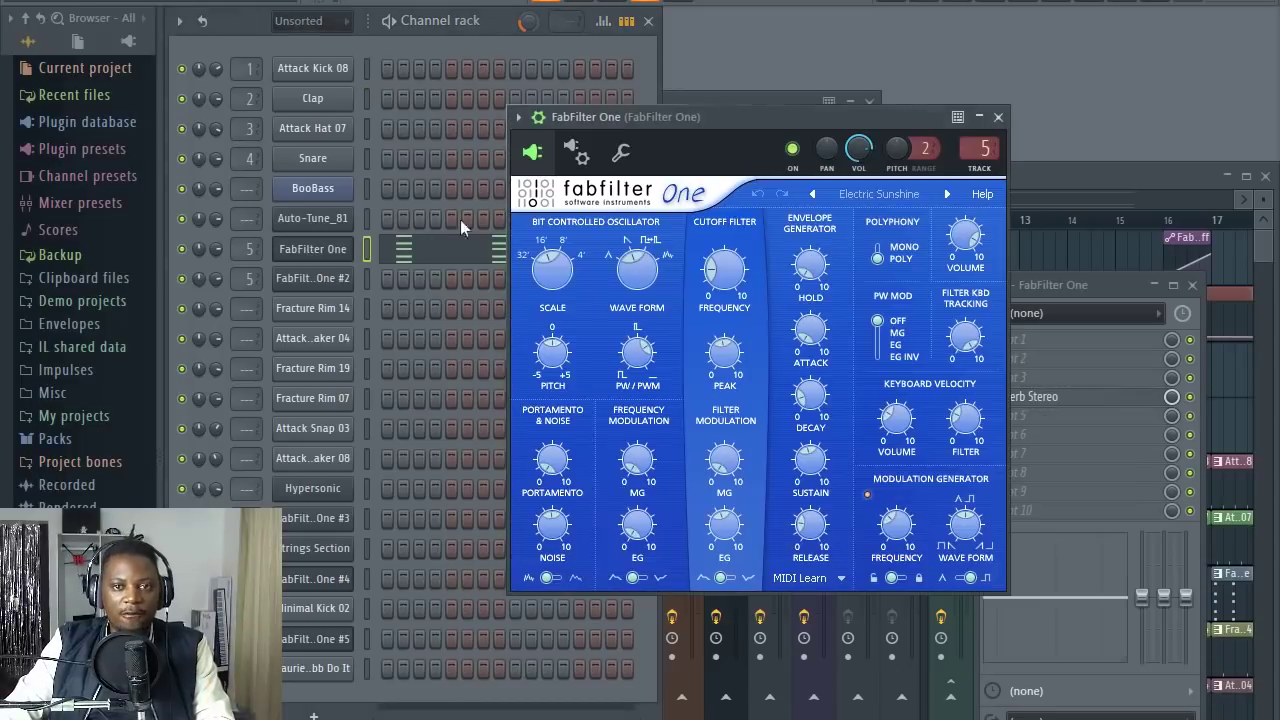
drag(734, 114, 622, 116)
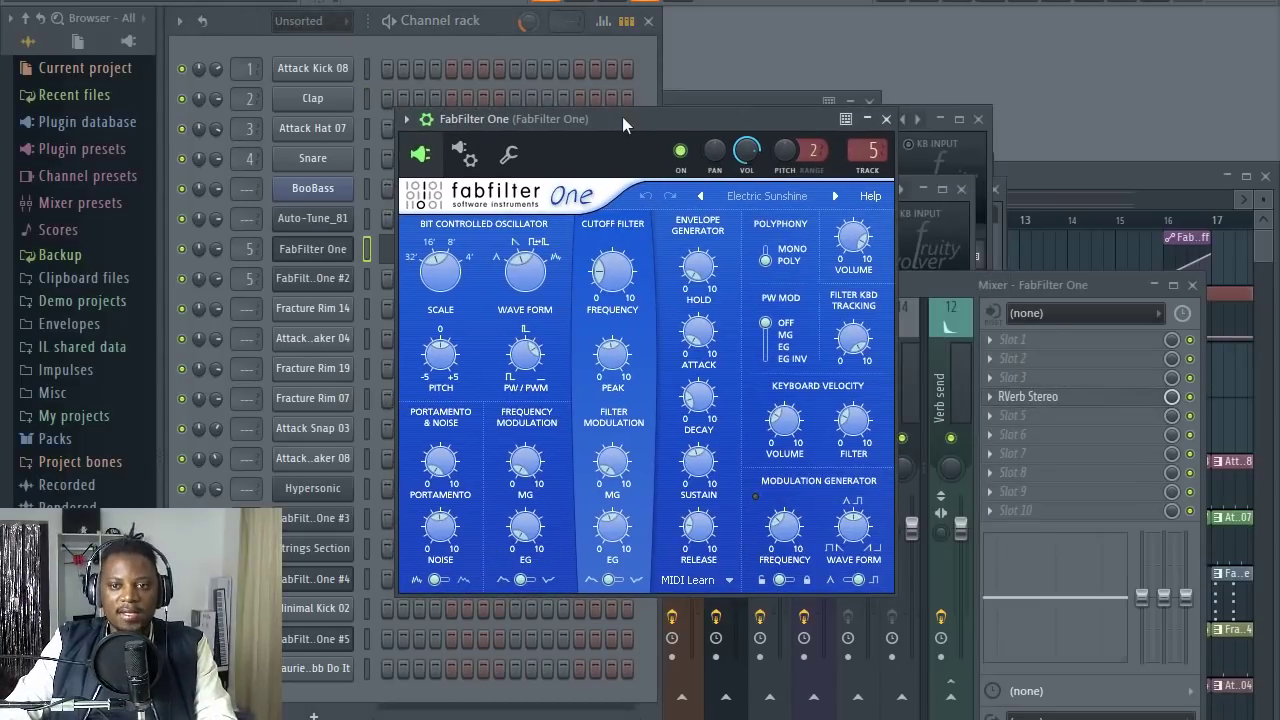
drag(622, 116, 650, 124)
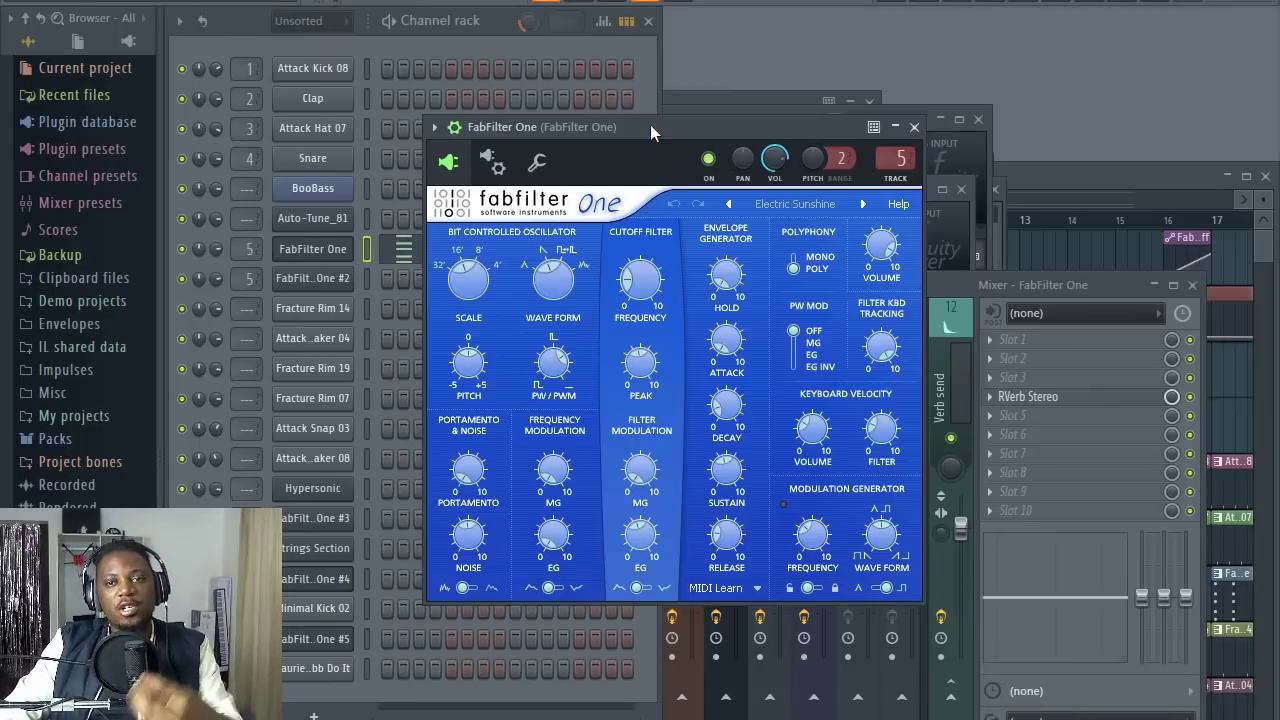
click(914, 127)
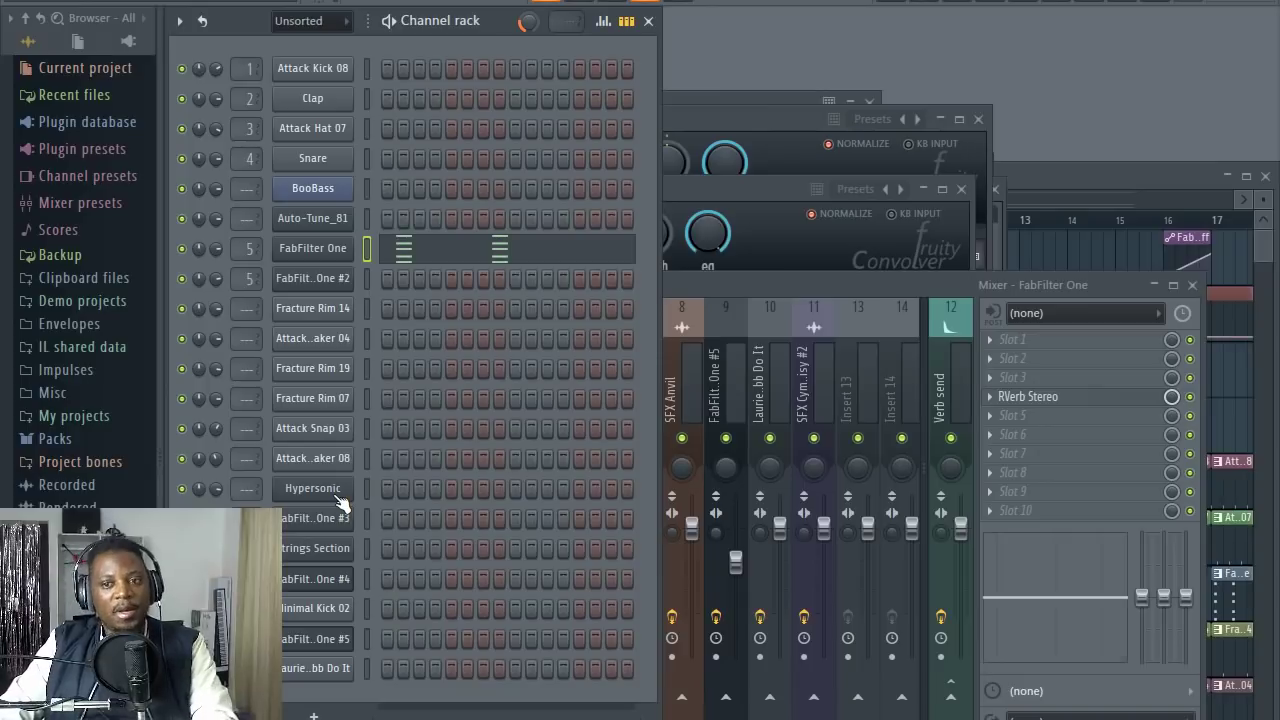
- Bring the mixer forward and open RVerb Stereo on the FabFilter One track, moving its window up to examine the reverb settings
click(790, 285)
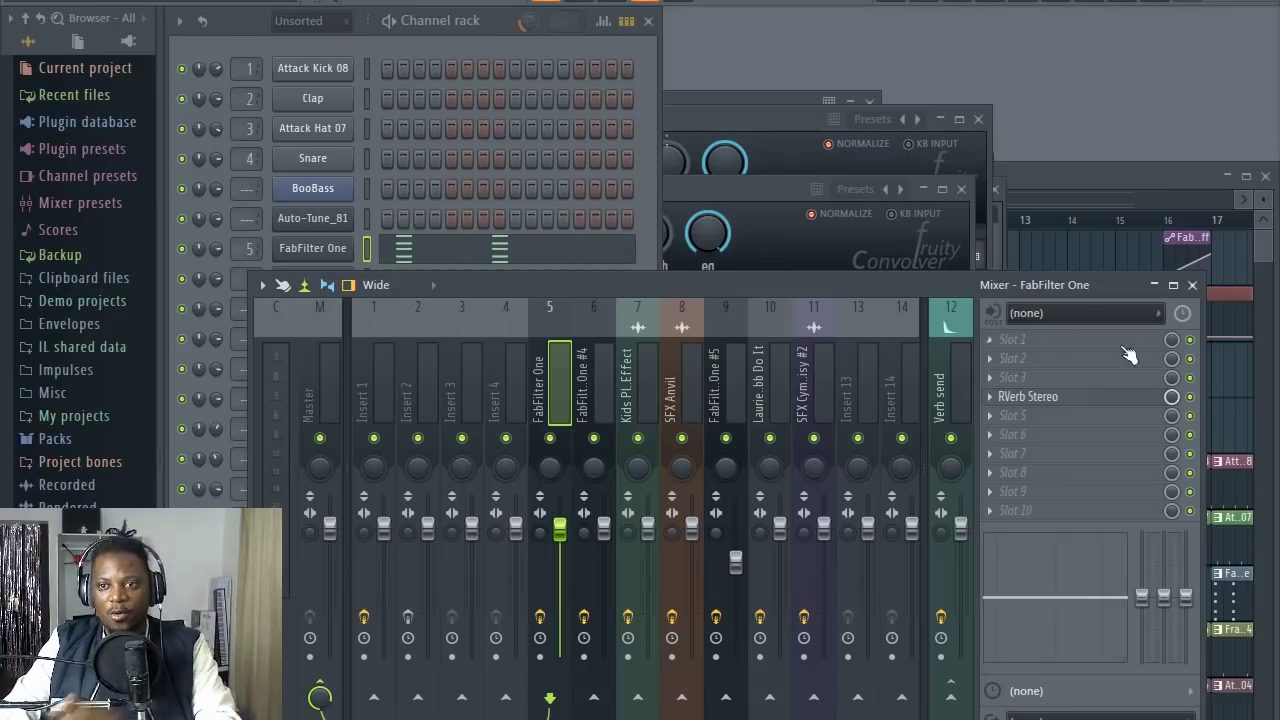
click(1098, 402)
drag(696, 294, 697, 272)
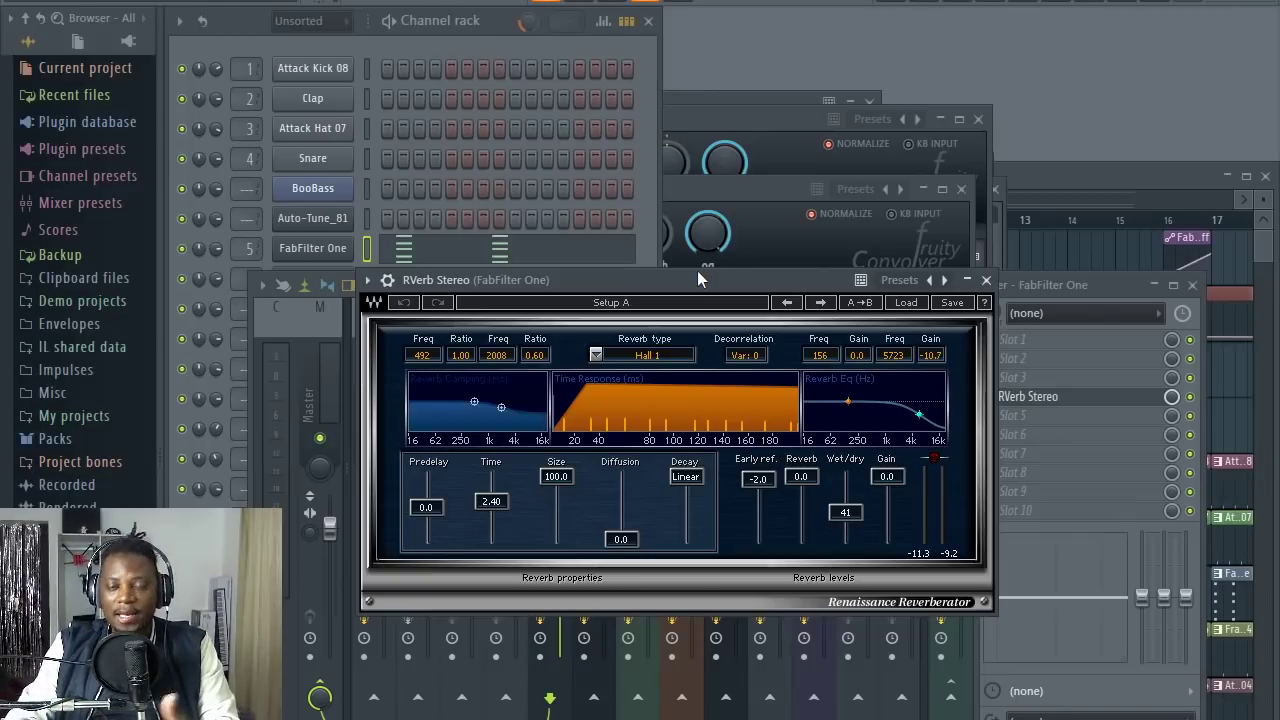
drag(697, 272, 669, 168)
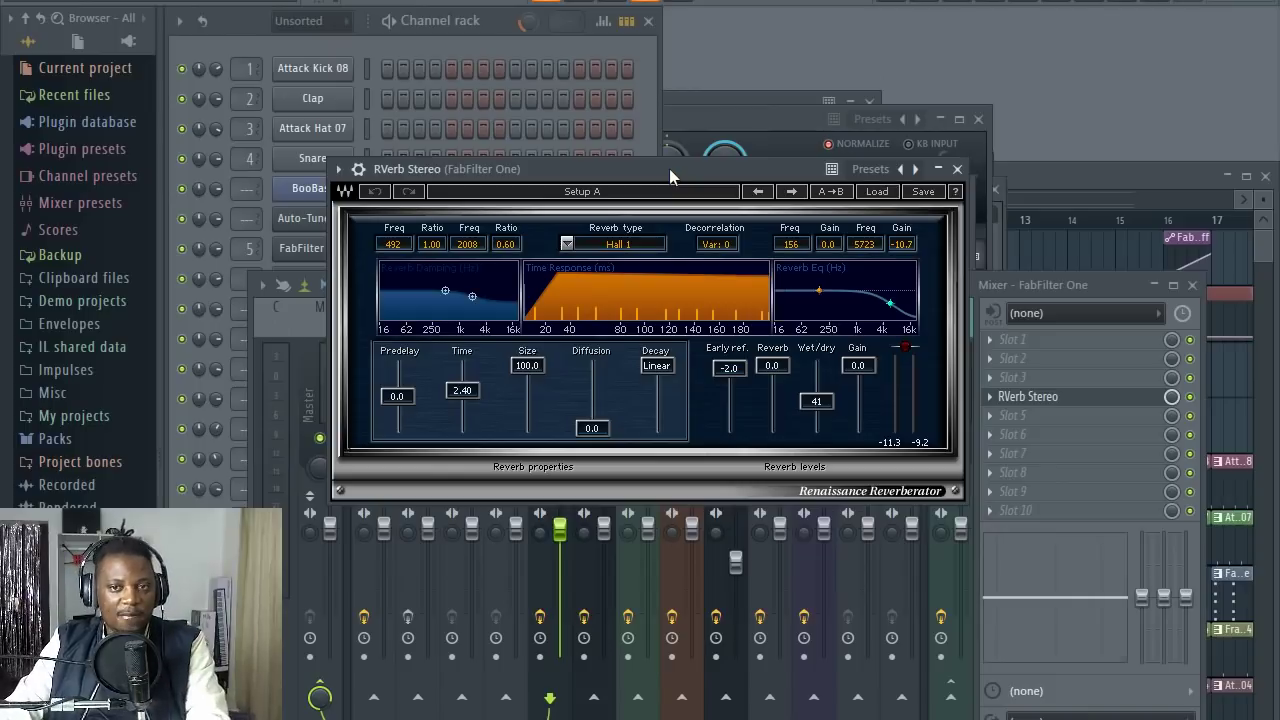
drag(669, 168, 645, 134)
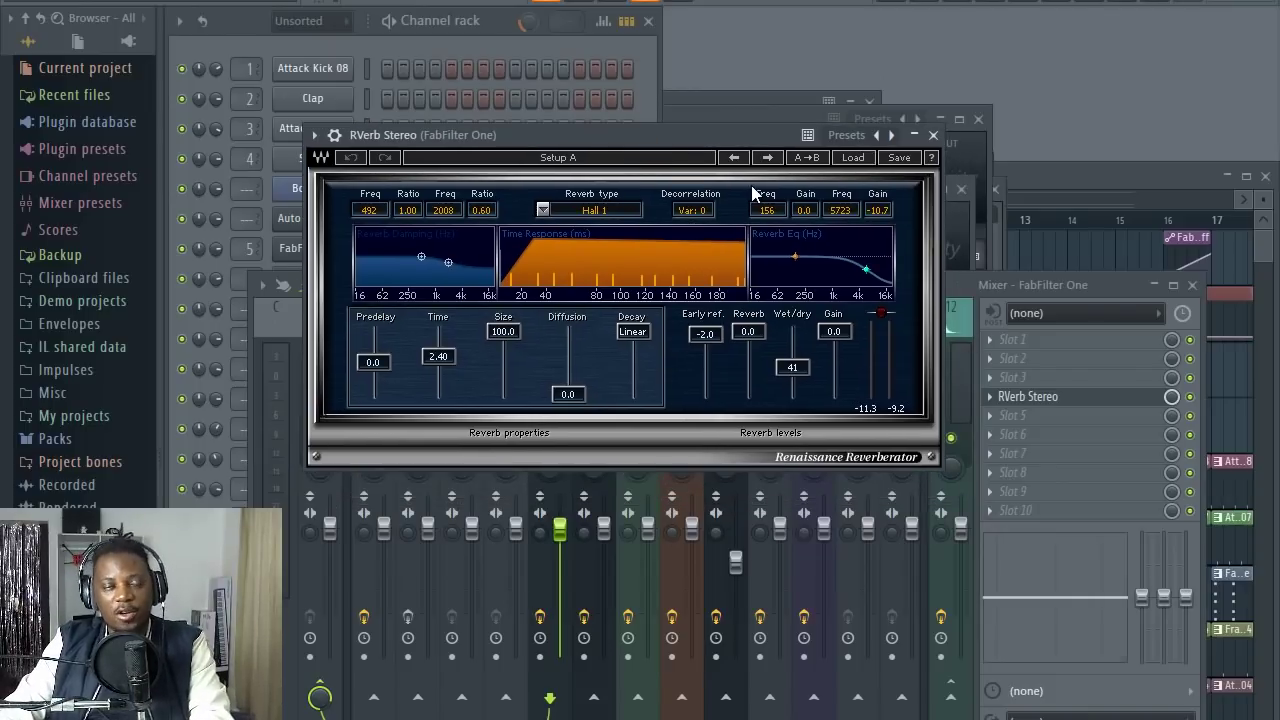